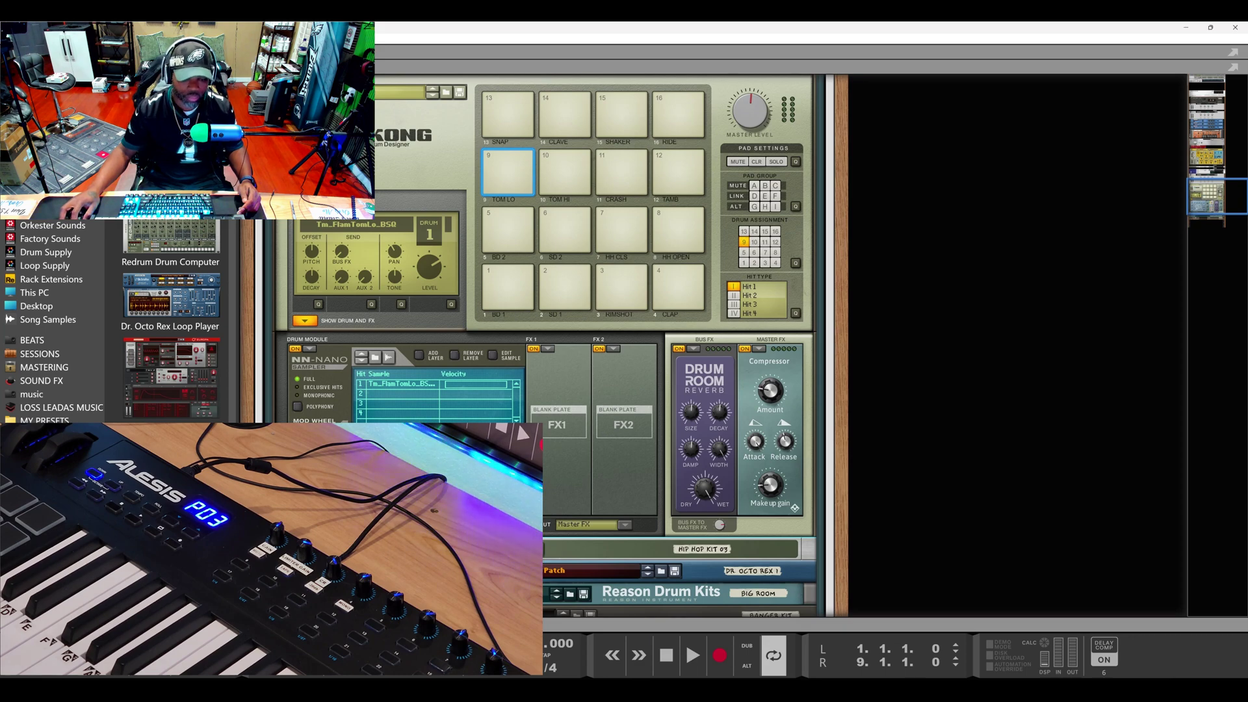
Bring the sequencer into view to check the song's drum track and lanes.
{"action": "key", "text": "F7"}
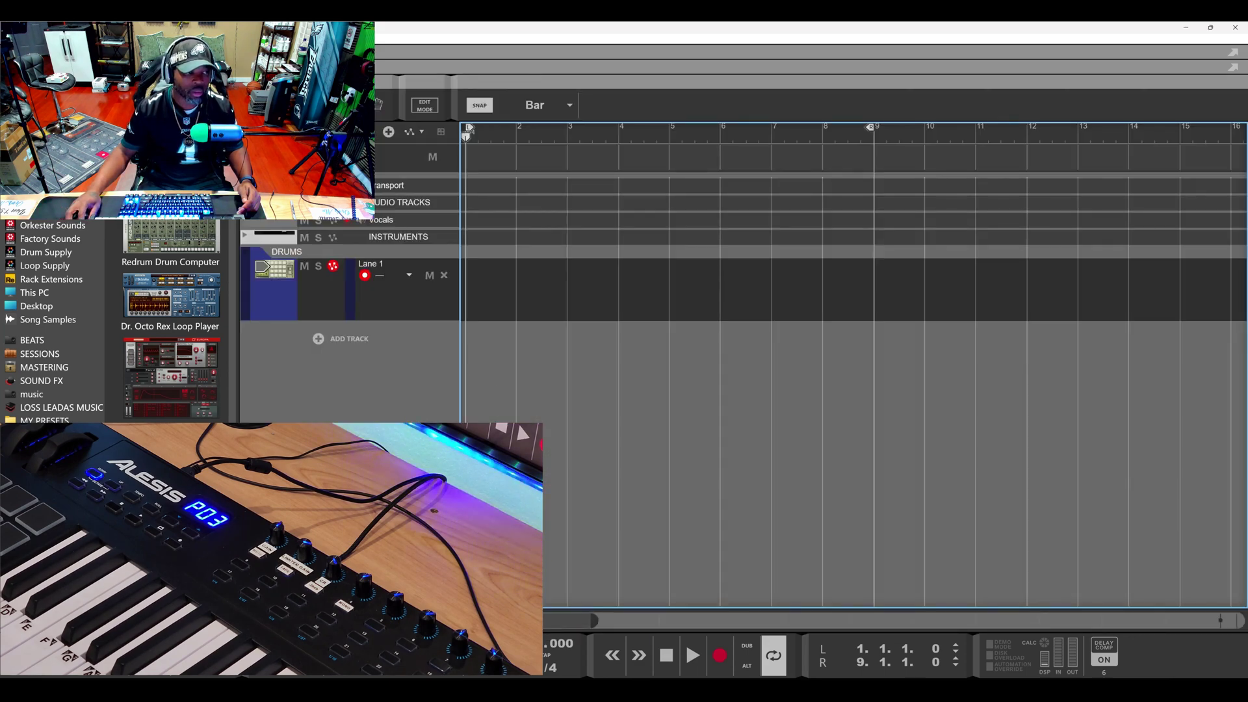
{"action": "key", "text": "alt+f"}
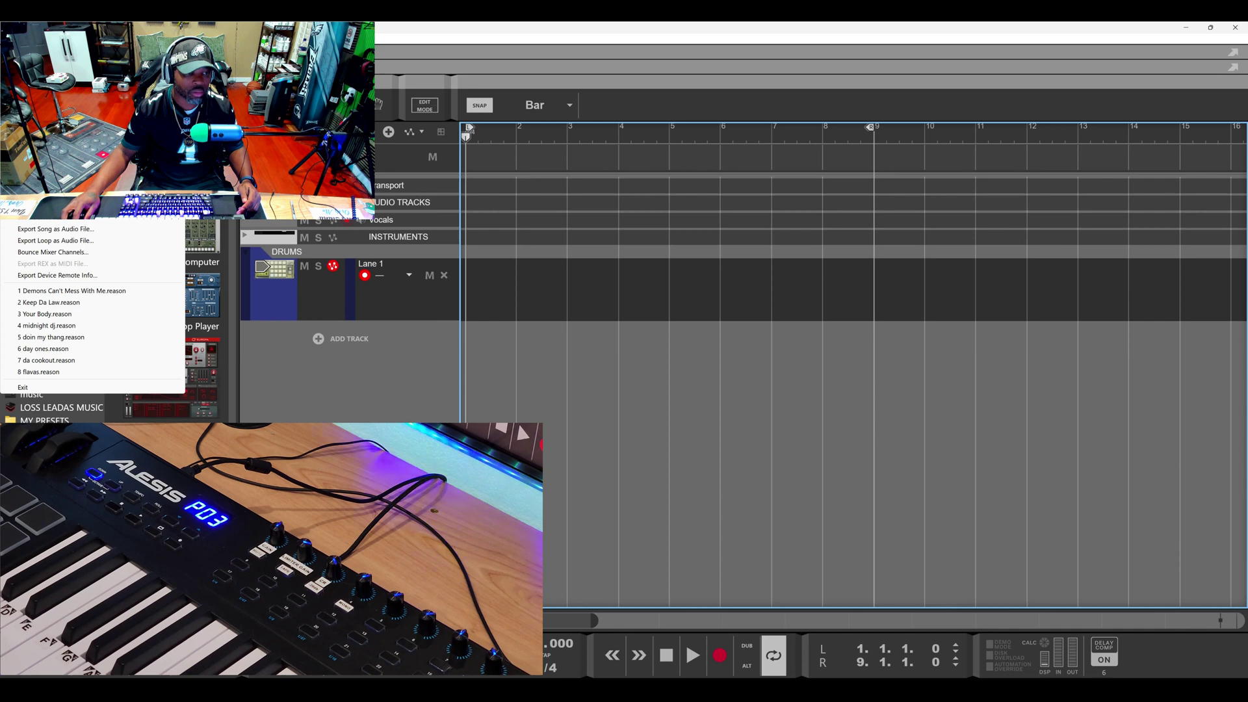
{"action": "key", "text": "Escape"}
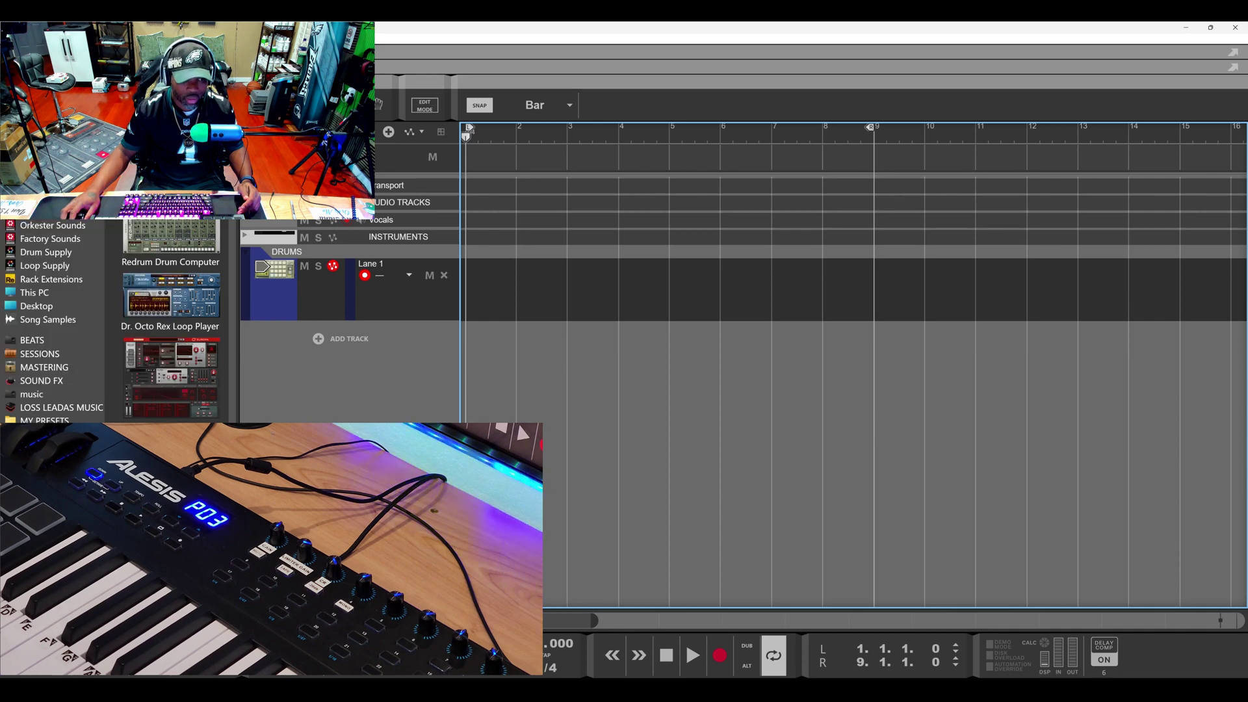
Examine the song's mixer channels, the audio tracks in the rack and the empty BEAT and Vocals tracks in the sequencer.
{"action": "key", "text": "F5"}
{"action": "left_click_drag", "start_coordinate": [426, 354], "coordinate": [427, 297]}
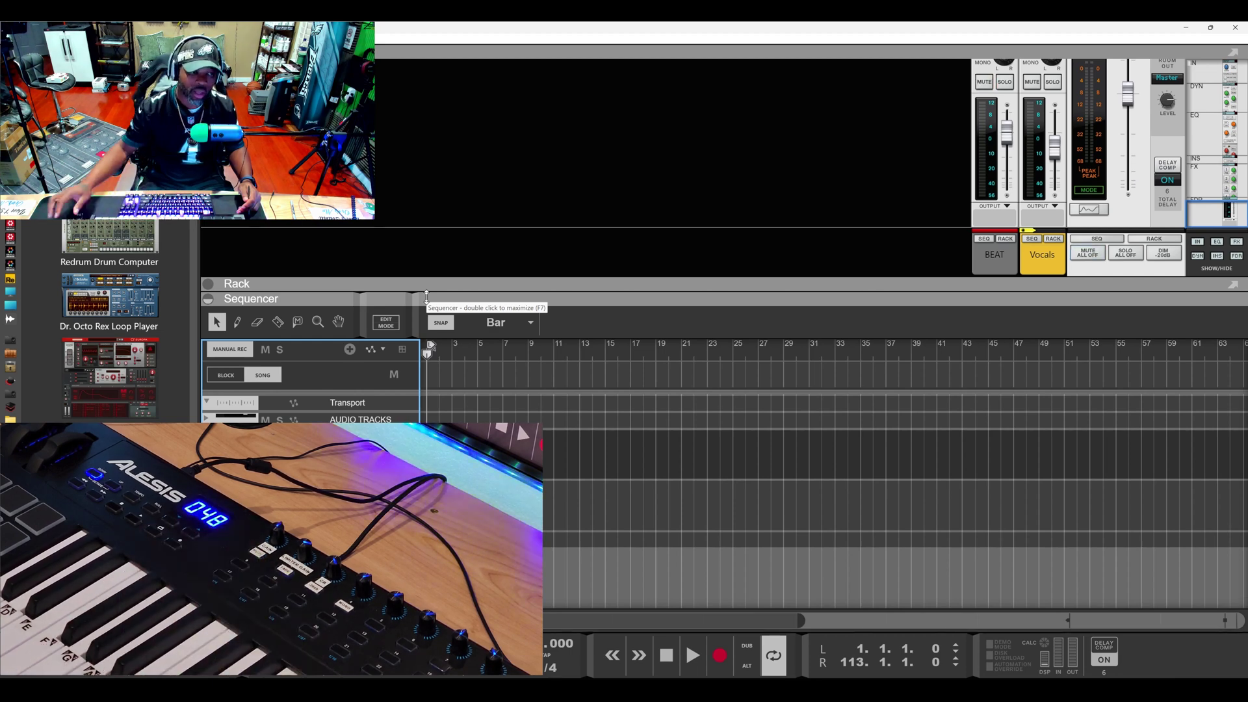
{"action": "left_click", "coordinate": [329, 284]}
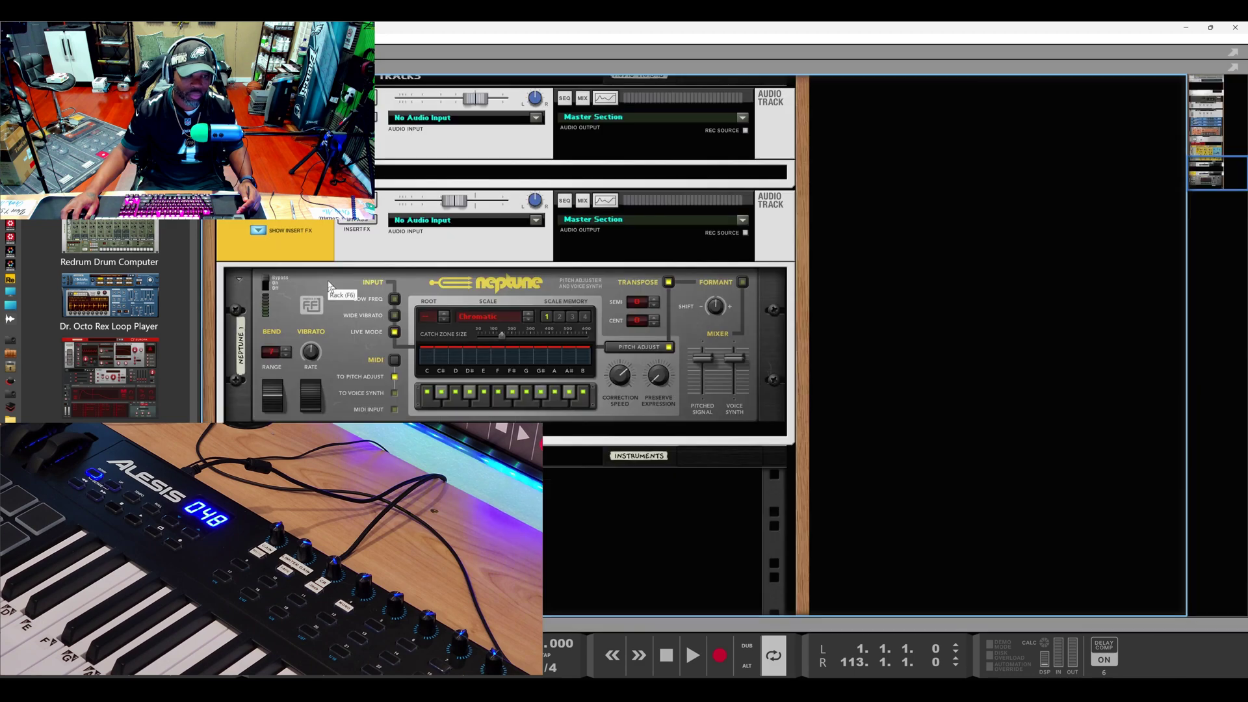
{"action": "scroll", "coordinate": [338, 279], "scroll_direction": "up", "scroll_amount": 1}
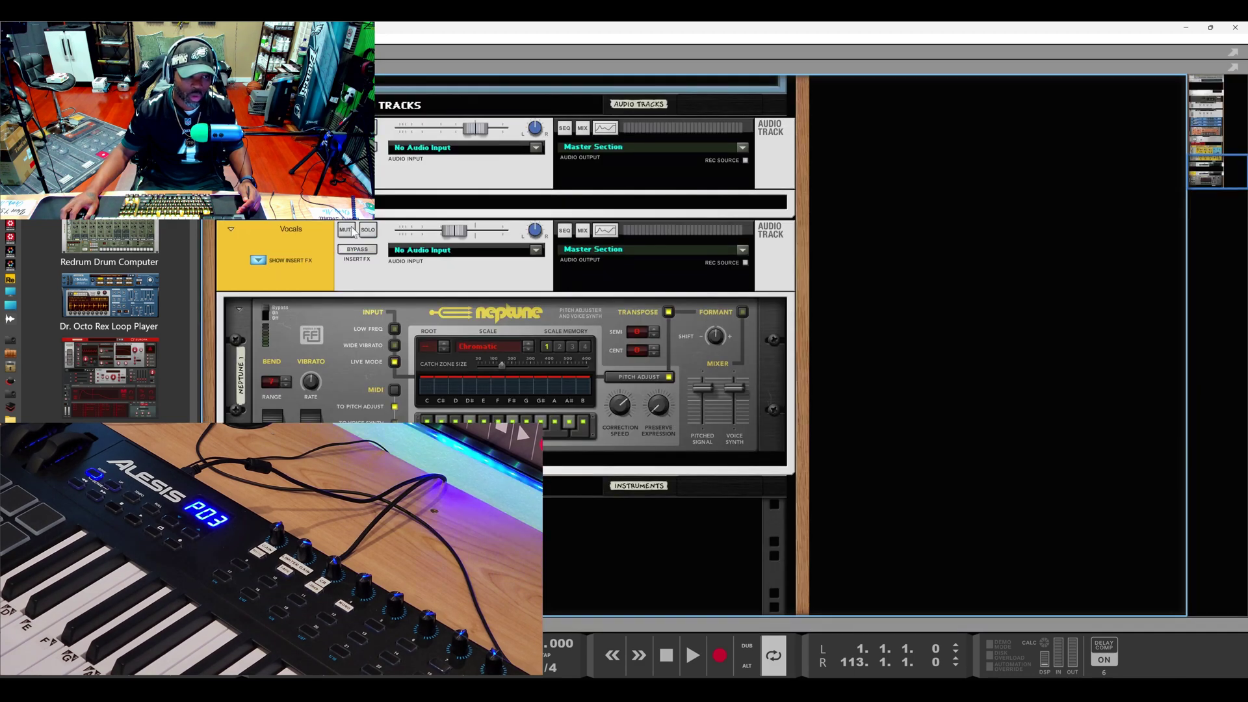
{"action": "scroll", "coordinate": [353, 232], "scroll_direction": "up", "scroll_amount": 5}
{"action": "key", "text": "F5"}
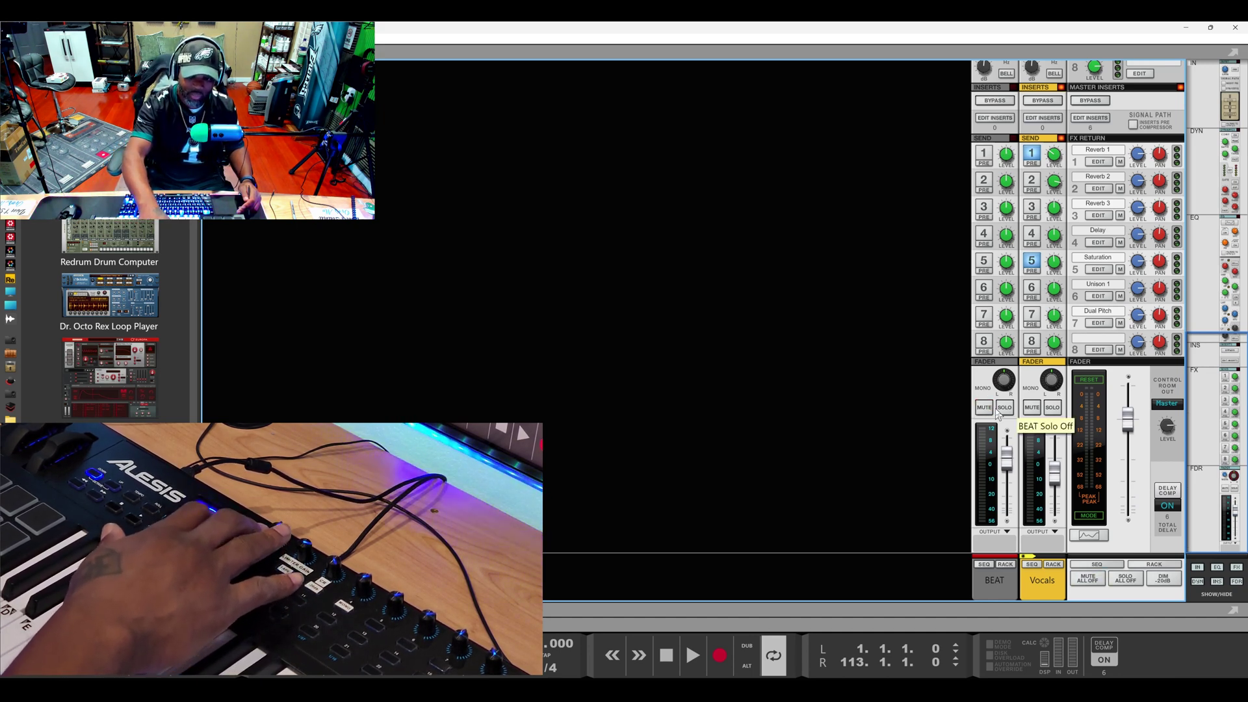
{"action": "left_click", "coordinate": [780, 614]}
{"action": "left_click", "coordinate": [758, 612]}
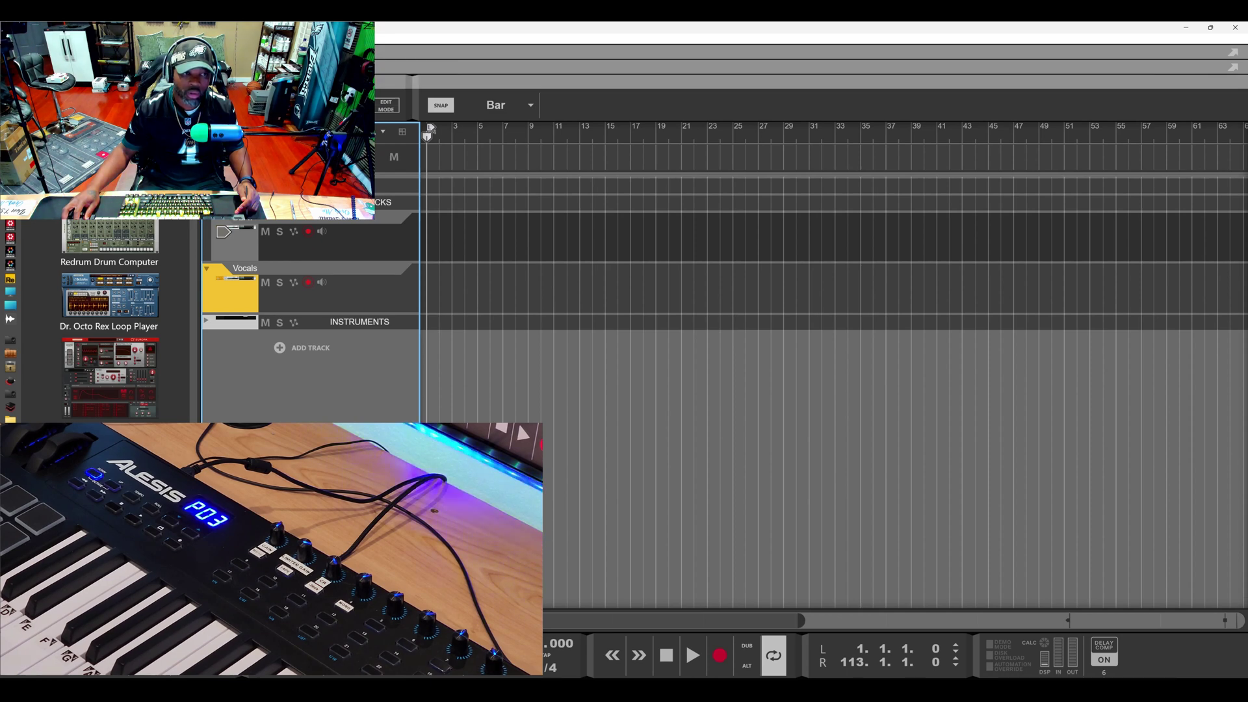
{"action": "key", "text": "F5"}
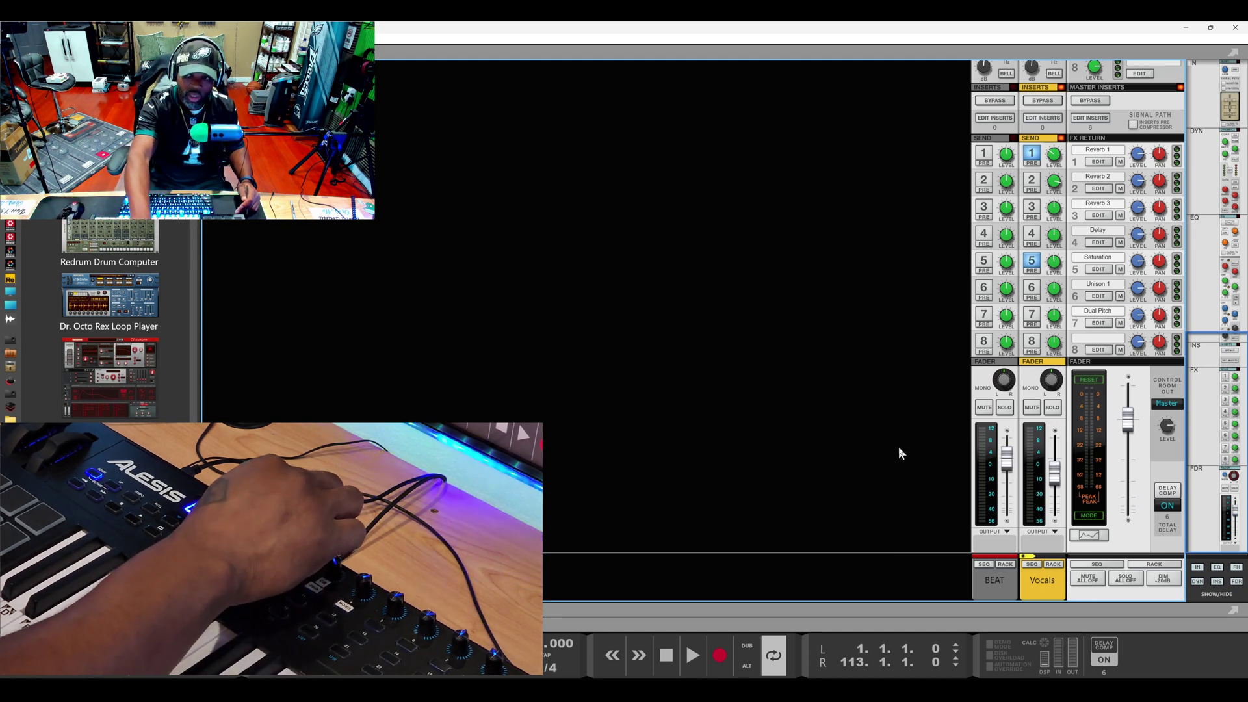
{"action": "scroll", "coordinate": [1025, 214], "scroll_direction": "up", "scroll_amount": 10}
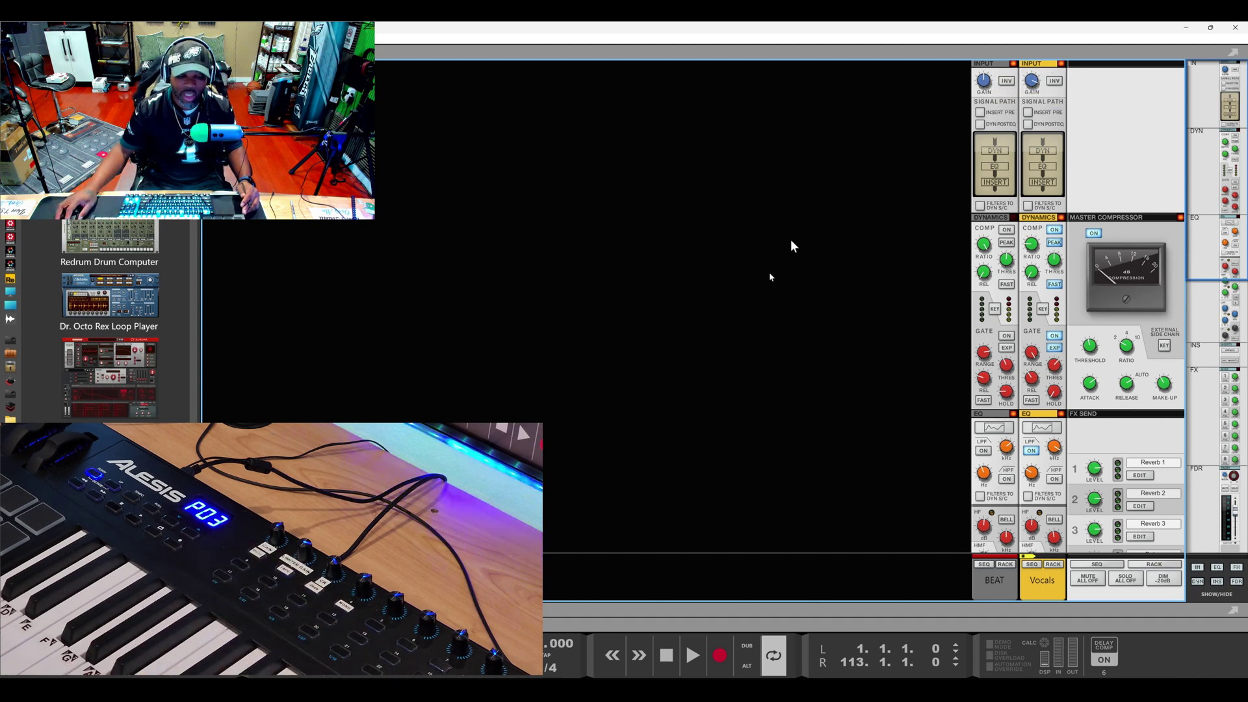
Look through the rack from the audio tracks past the send effects to the master section, and select the Tape Stop device.
{"action": "key", "text": "F6"}
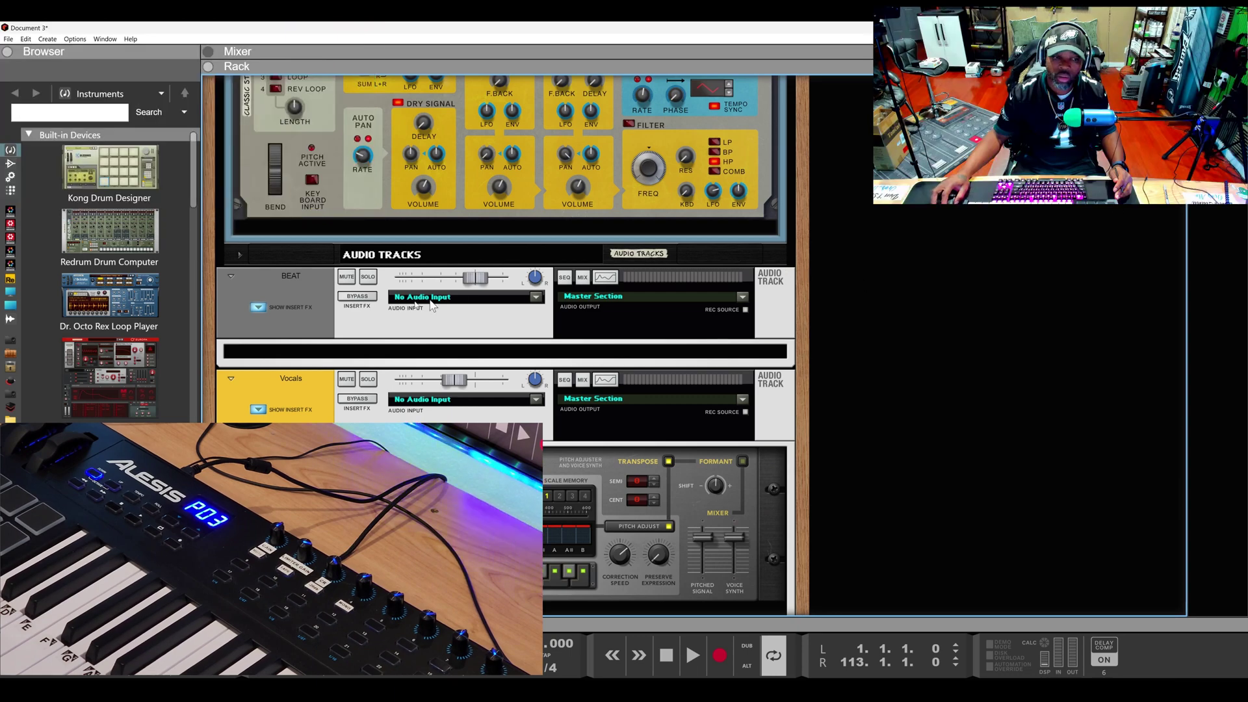
{"action": "scroll", "coordinate": [432, 299], "scroll_direction": "up", "scroll_amount": 6}
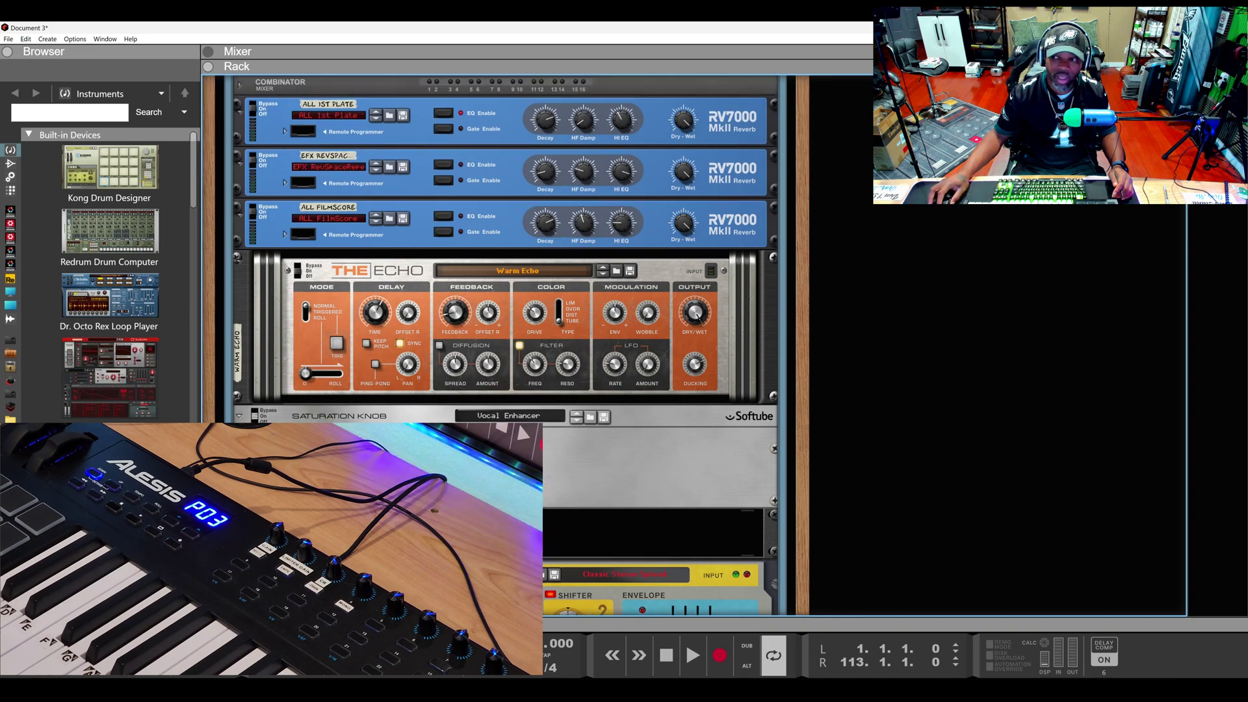
{"action": "scroll", "coordinate": [467, 298], "scroll_direction": "up", "scroll_amount": 4}
{"action": "scroll", "coordinate": [466, 298], "scroll_direction": "up", "scroll_amount": 1}
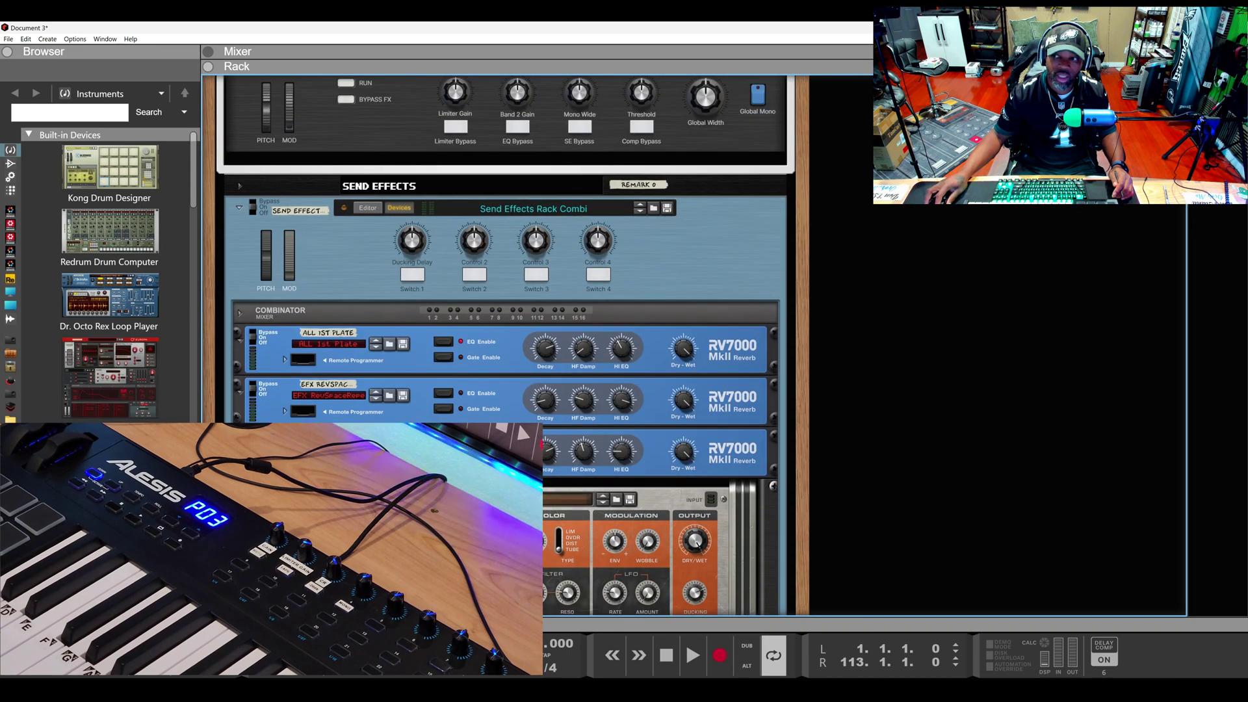
{"action": "scroll", "coordinate": [462, 374], "scroll_direction": "up", "scroll_amount": 5}
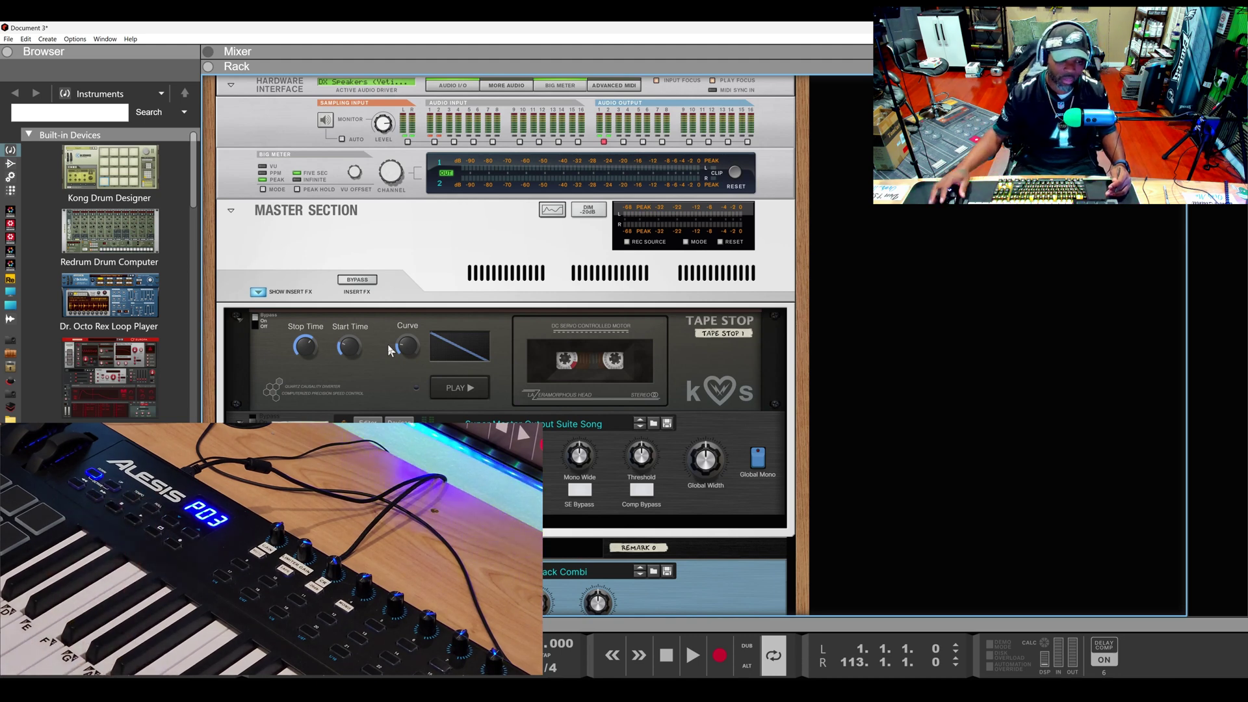
{"action": "left_click", "coordinate": [374, 360]}
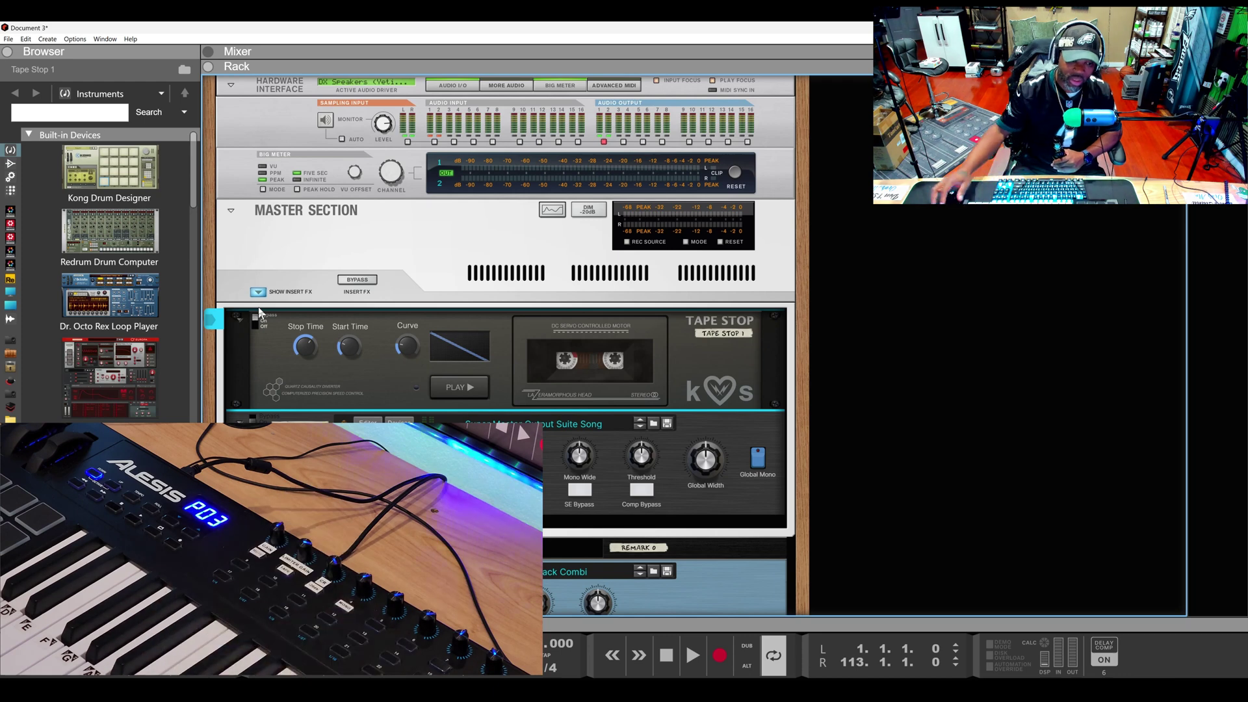
Show the devices inside the Super Master Output Suite Song Combinator and switch its MClass Maximizer on.
{"action": "scroll", "coordinate": [350, 383], "scroll_direction": "down", "scroll_amount": 6}
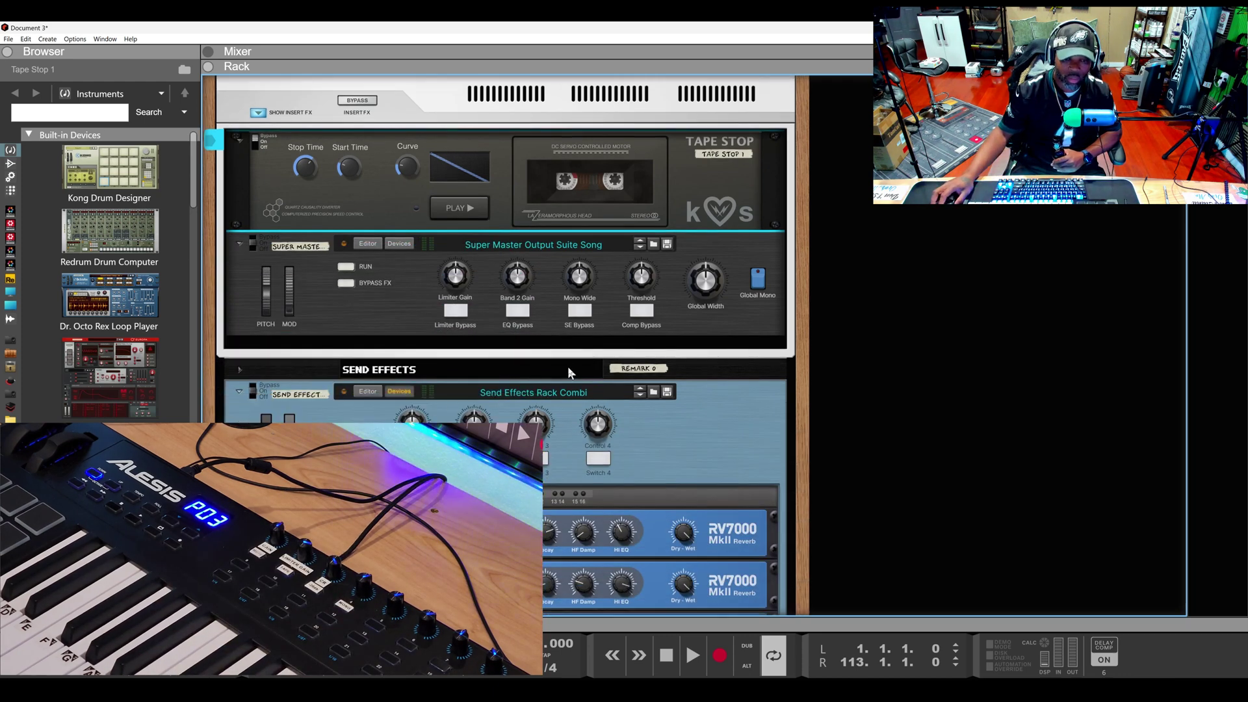
{"action": "left_click", "coordinate": [397, 241]}
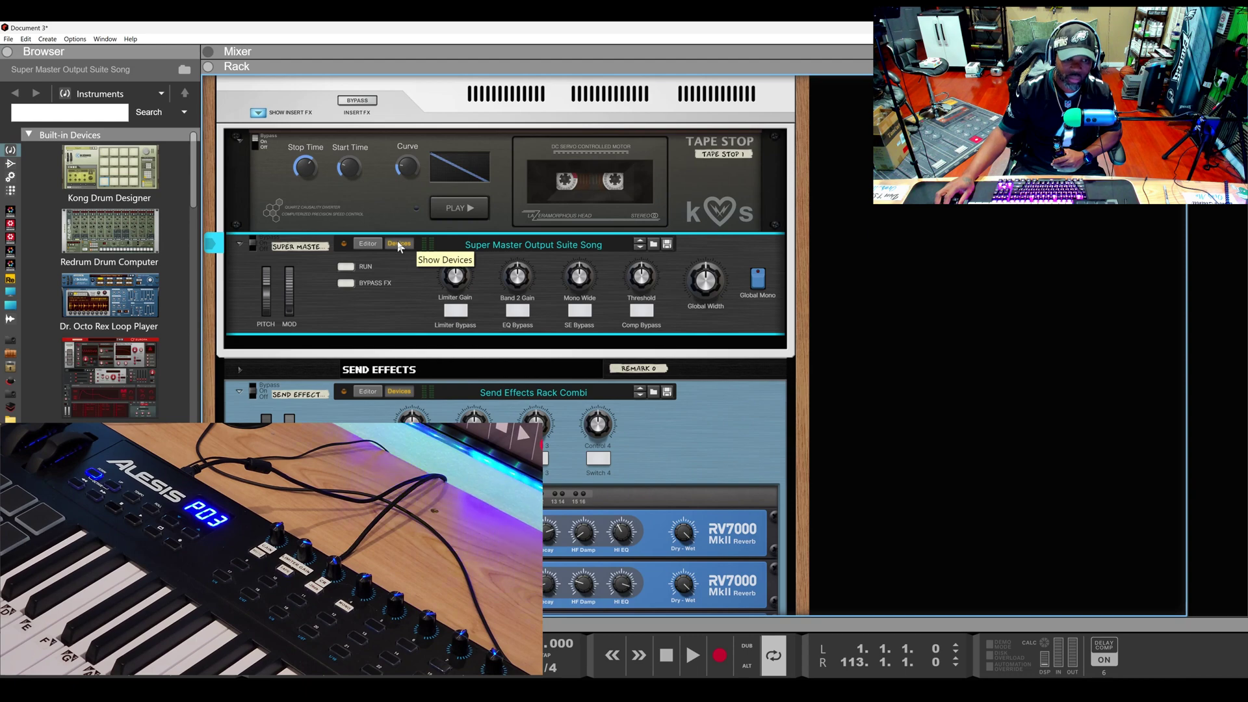
{"action": "left_click", "coordinate": [398, 245]}
{"action": "scroll", "coordinate": [522, 347], "scroll_direction": "down", "scroll_amount": 15}
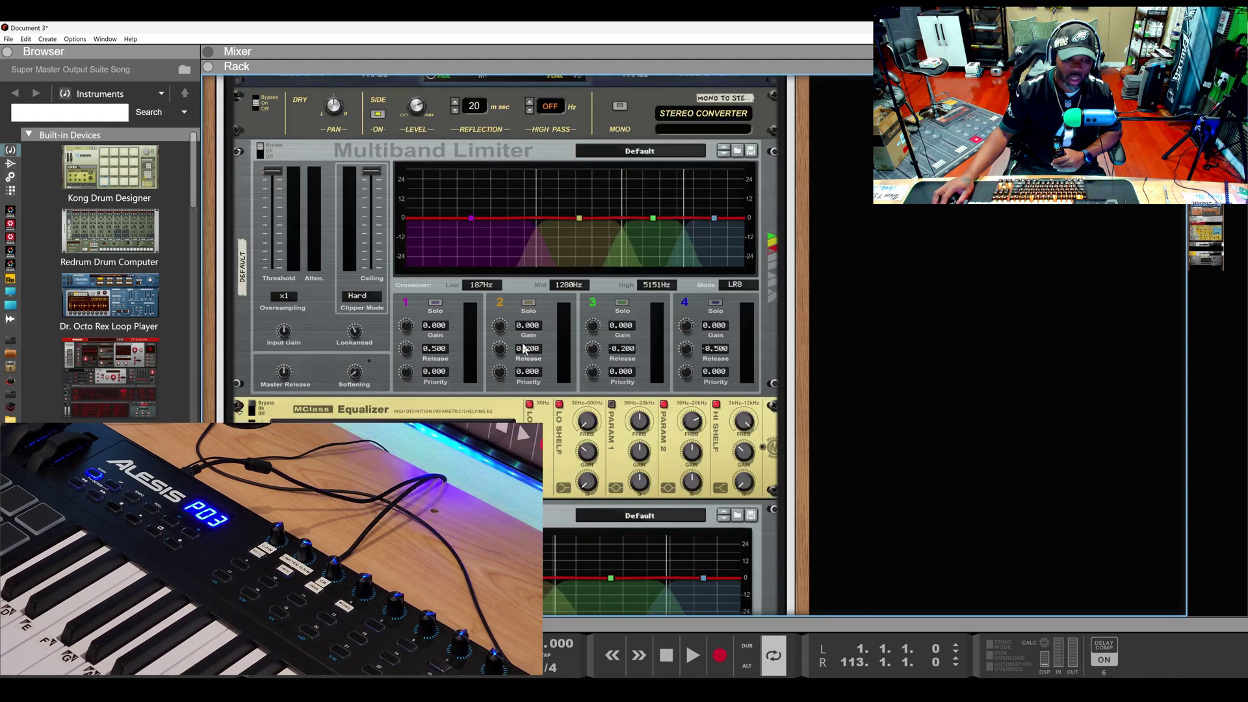
{"action": "scroll", "coordinate": [523, 348], "scroll_direction": "down", "scroll_amount": 1}
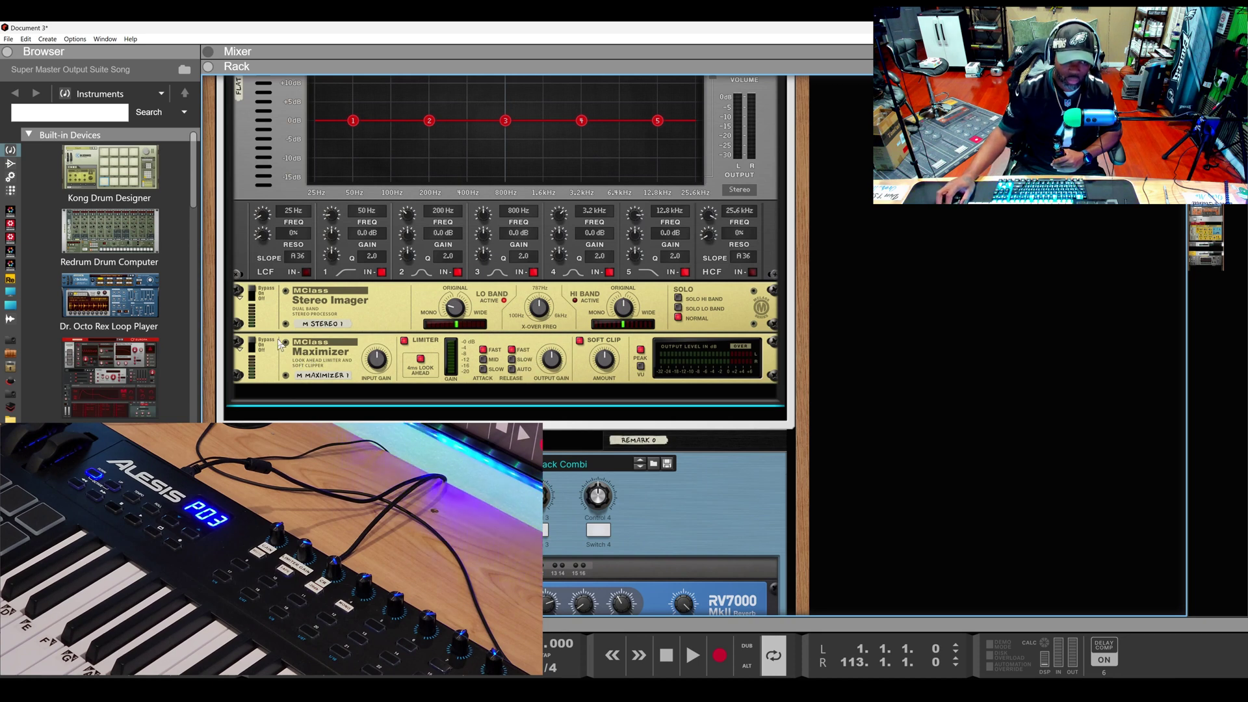
{"action": "left_click", "coordinate": [252, 344]}
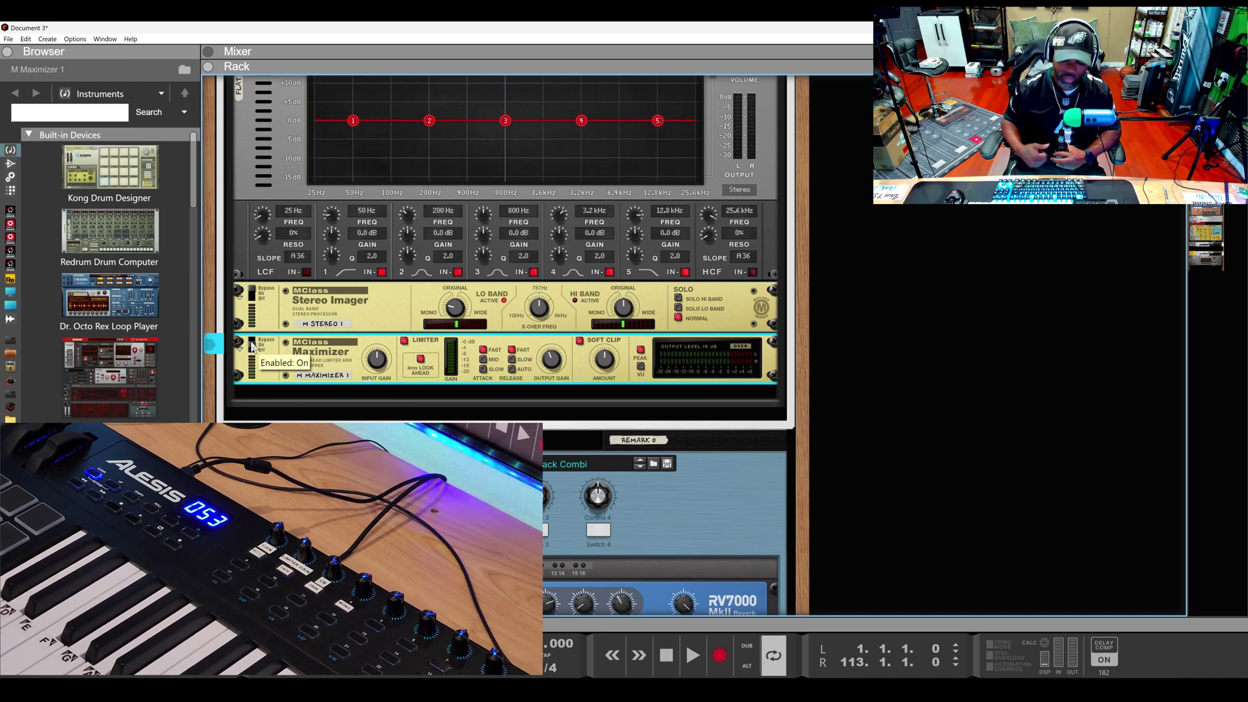
Examine the chain of compressors, equalizers and limiters inside the Super Master Output Suite Song Combinator.
{"action": "scroll", "coordinate": [478, 337], "scroll_direction": "down", "scroll_amount": 6}
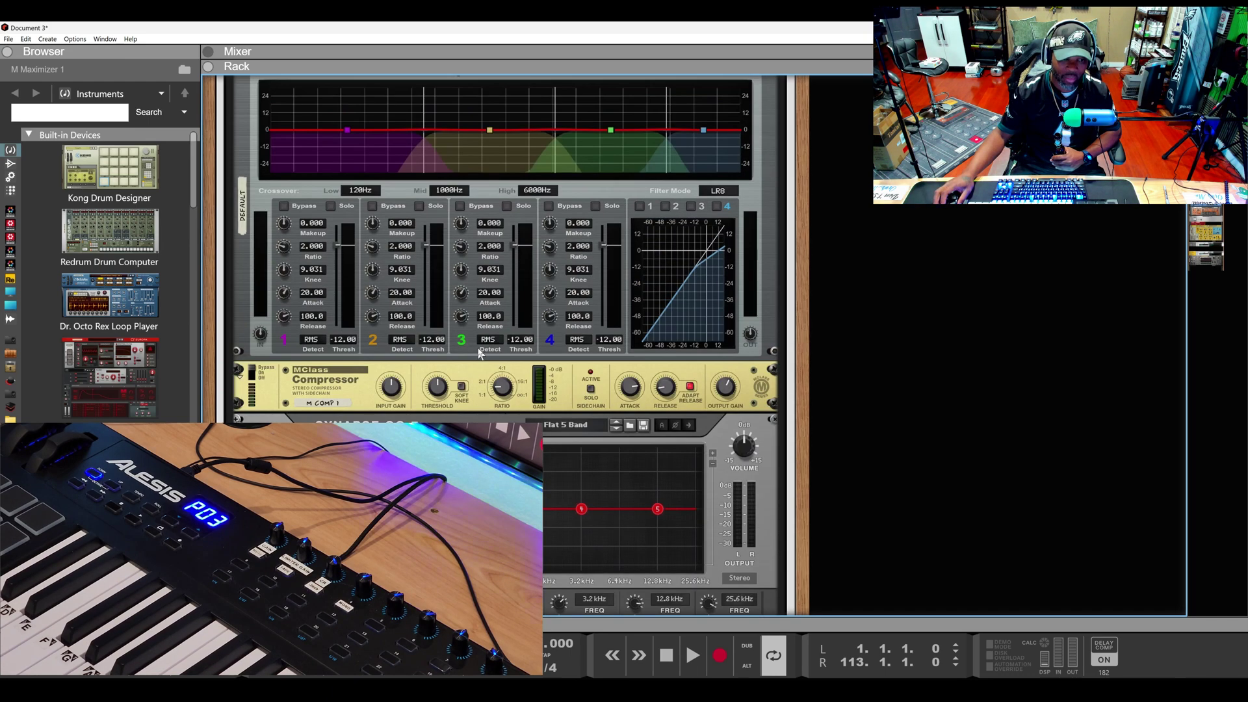
{"action": "scroll", "coordinate": [477, 356], "scroll_direction": "up", "scroll_amount": 8}
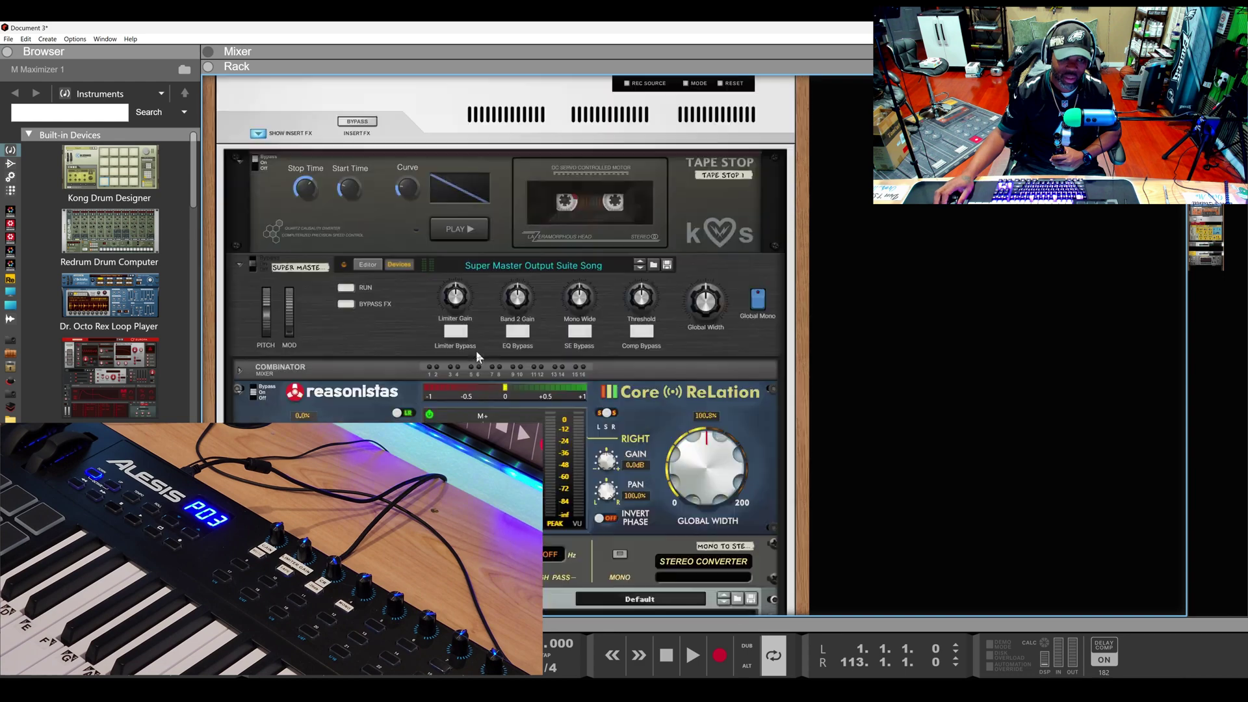
{"action": "scroll", "coordinate": [476, 352], "scroll_direction": "down", "scroll_amount": 8}
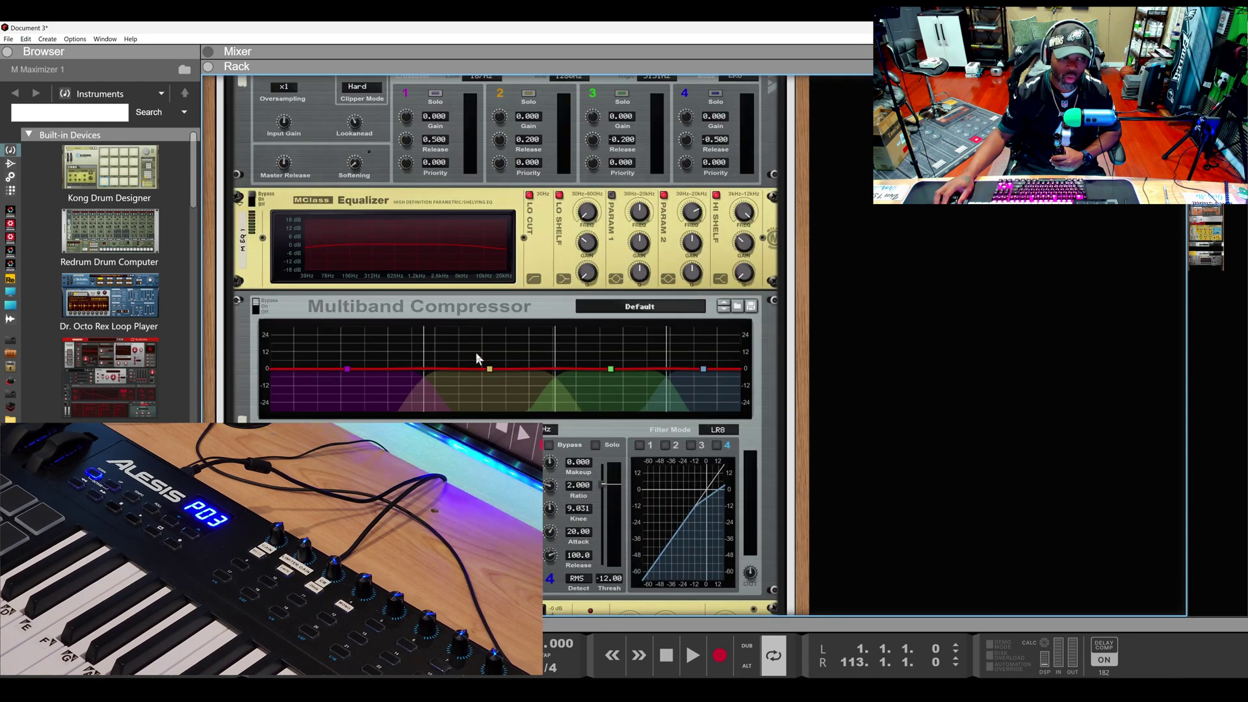
{"action": "scroll", "coordinate": [476, 353], "scroll_direction": "down", "scroll_amount": 5}
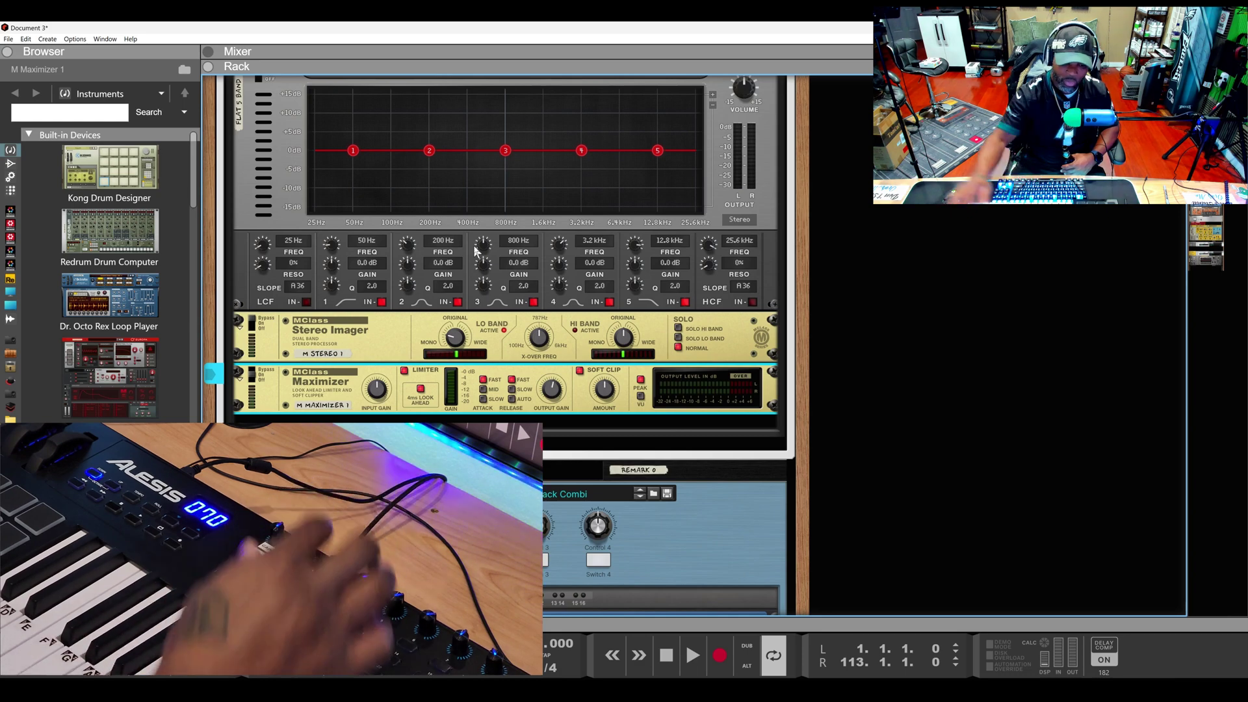
Select both the BEAT and Vocals channels in the mixer and lower their faders slightly together.
{"action": "left_click", "coordinate": [550, 56]}
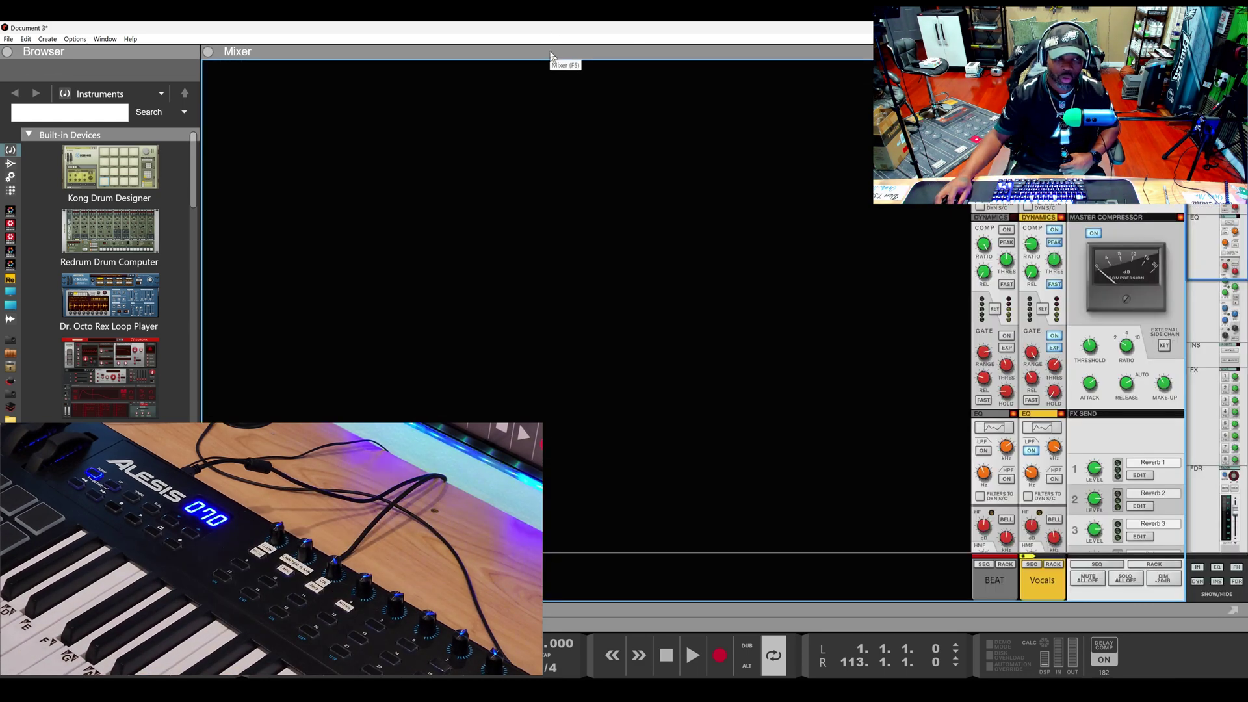
{"action": "scroll", "coordinate": [1023, 447], "scroll_direction": "down", "scroll_amount": 10}
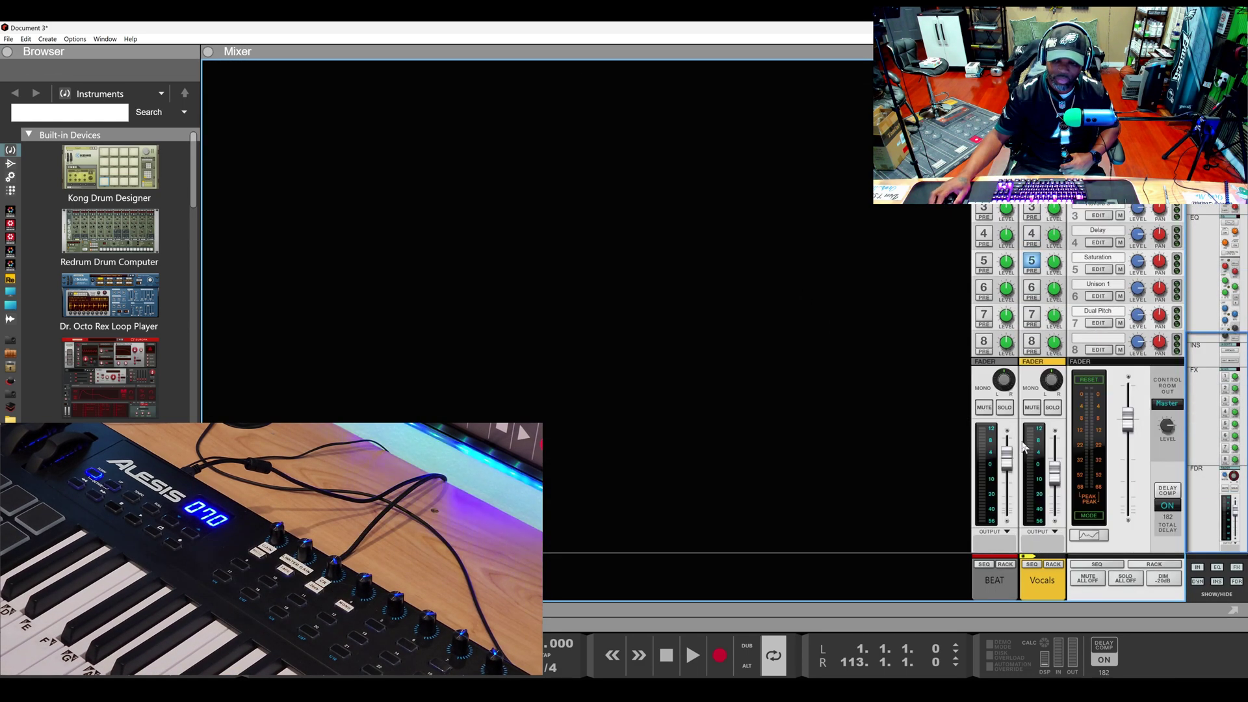
{"action": "left_click", "coordinate": [997, 582]}
{"action": "left_click", "coordinate": [1036, 583]}
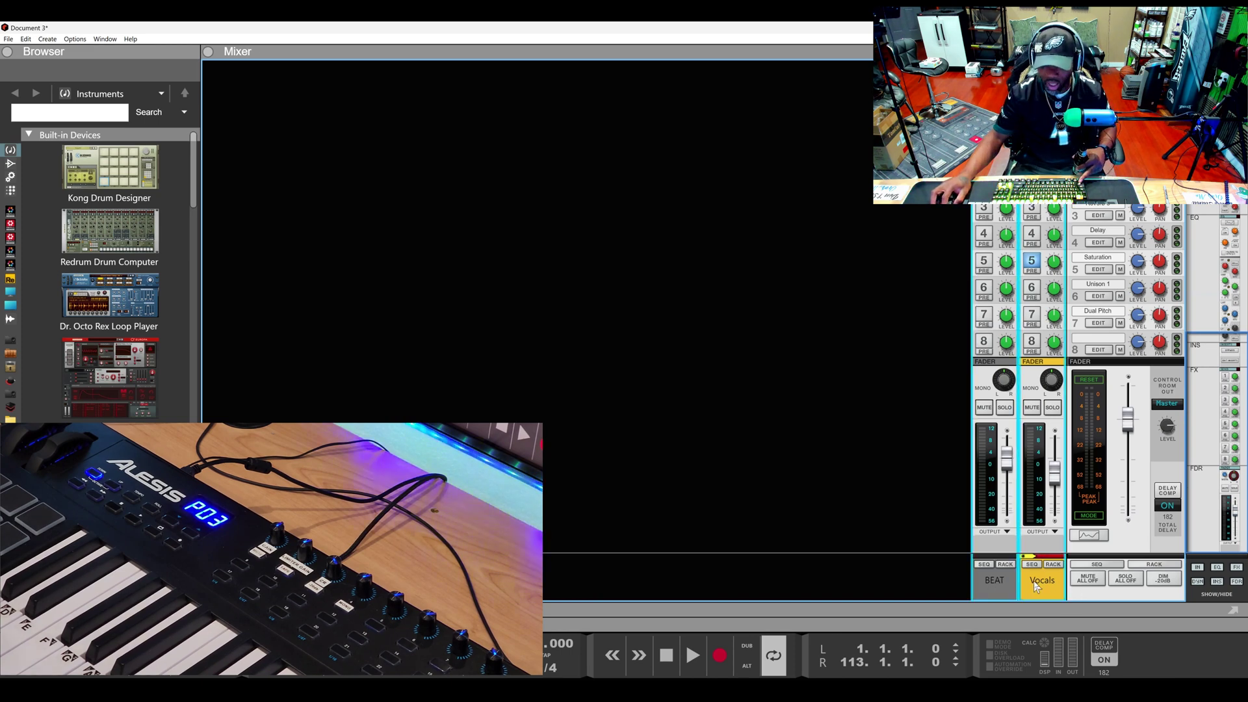
{"action": "left_click_drag", "start_coordinate": [1059, 484], "coordinate": [1061, 491]}
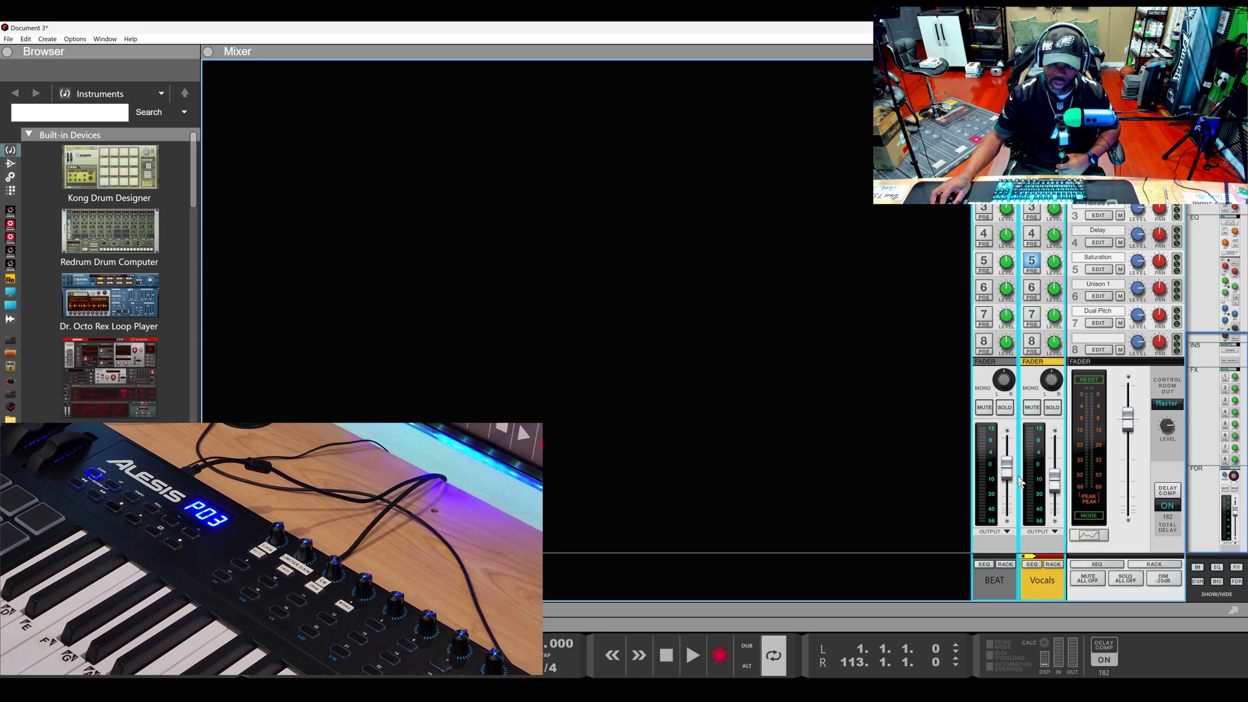
Check the Control Room level and examine the rack's master section, Core ReLation and Stereo Converter devices.
{"action": "mouse_move", "coordinate": [1015, 479]}
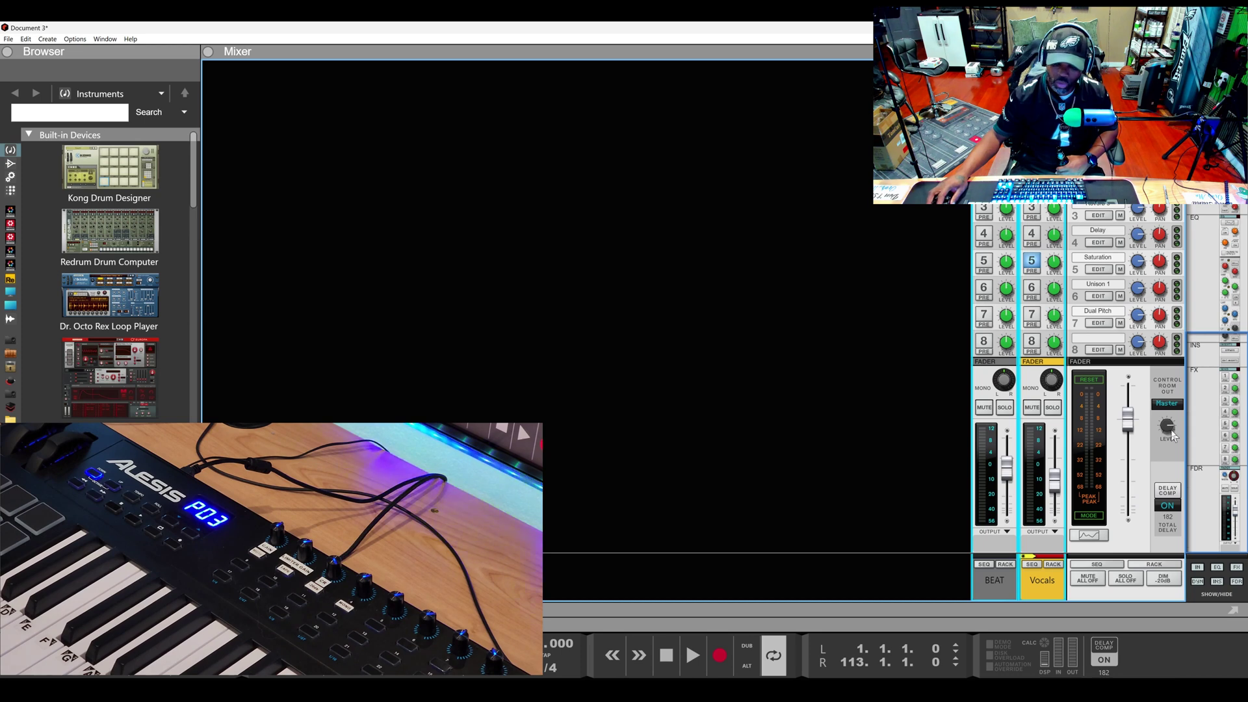
{"action": "mouse_move", "coordinate": [1169, 435]}
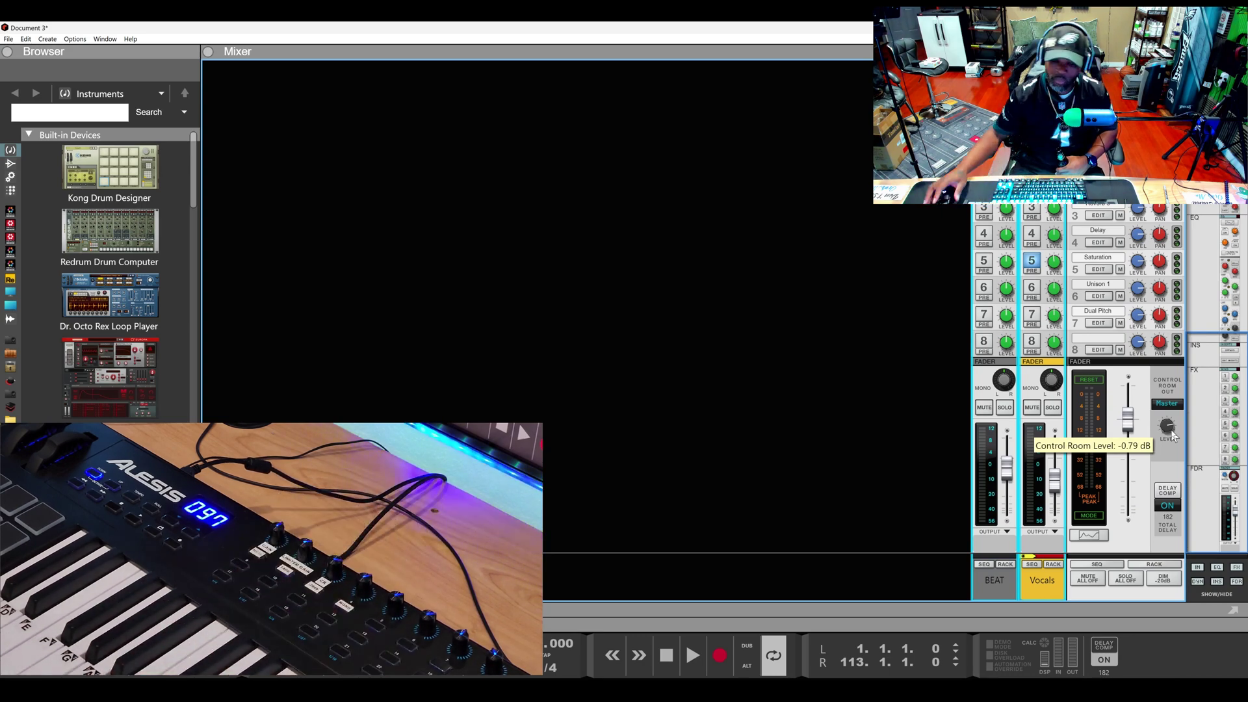
{"action": "key", "text": "F6"}
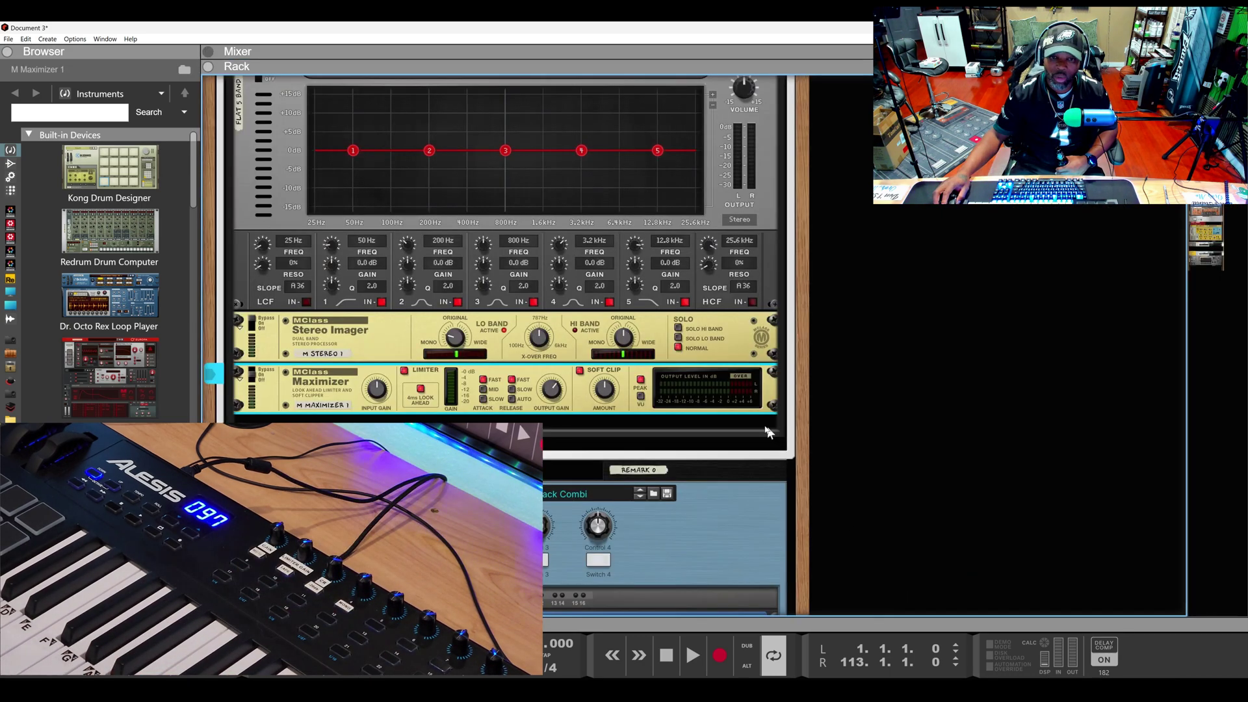
{"action": "scroll", "coordinate": [506, 345], "scroll_direction": "up", "scroll_amount": 10}
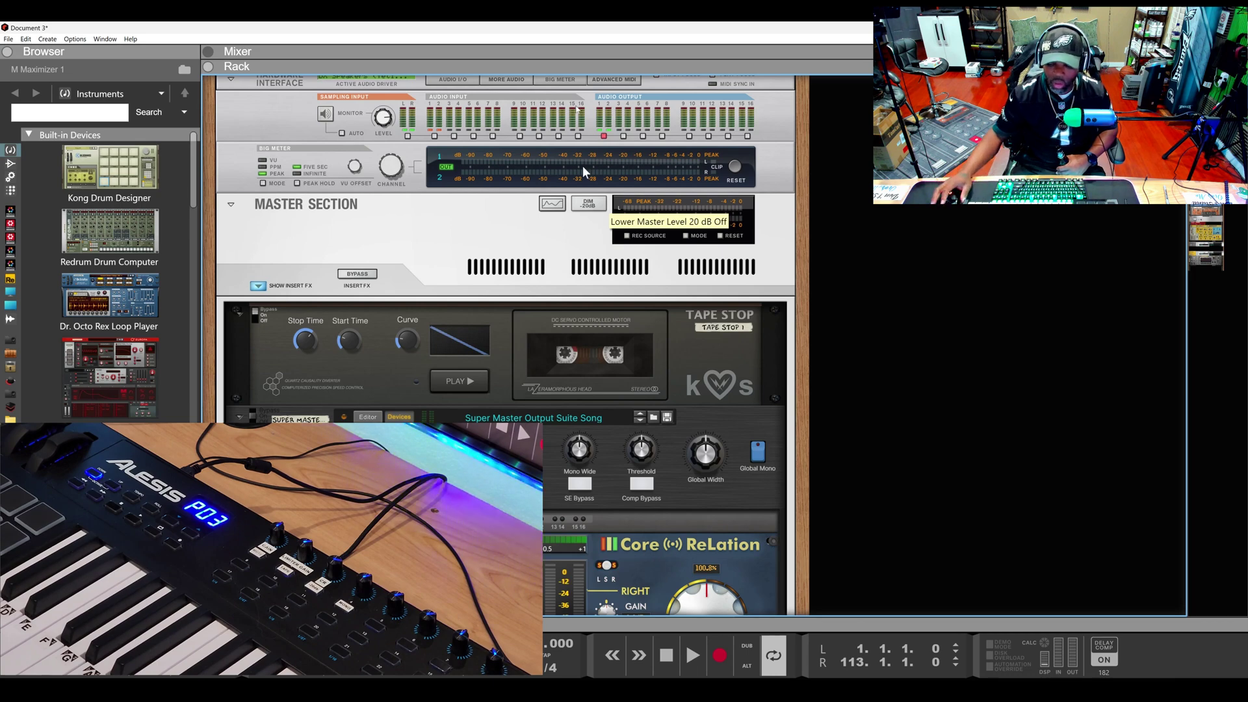
{"action": "scroll", "coordinate": [667, 309], "scroll_direction": "down", "scroll_amount": 4}
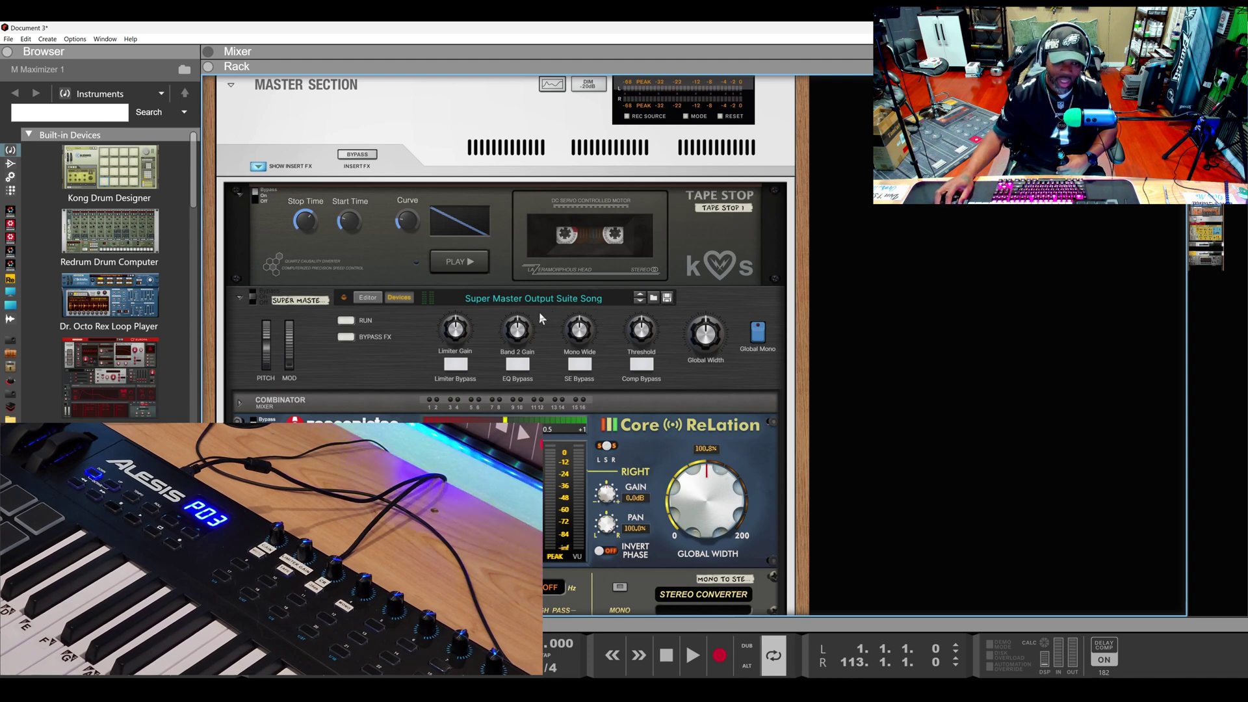
{"action": "scroll", "coordinate": [543, 325], "scroll_direction": "down", "scroll_amount": 2}
{"action": "scroll", "coordinate": [543, 321], "scroll_direction": "down", "scroll_amount": 3}
{"action": "scroll", "coordinate": [543, 321], "scroll_direction": "down", "scroll_amount": 5}
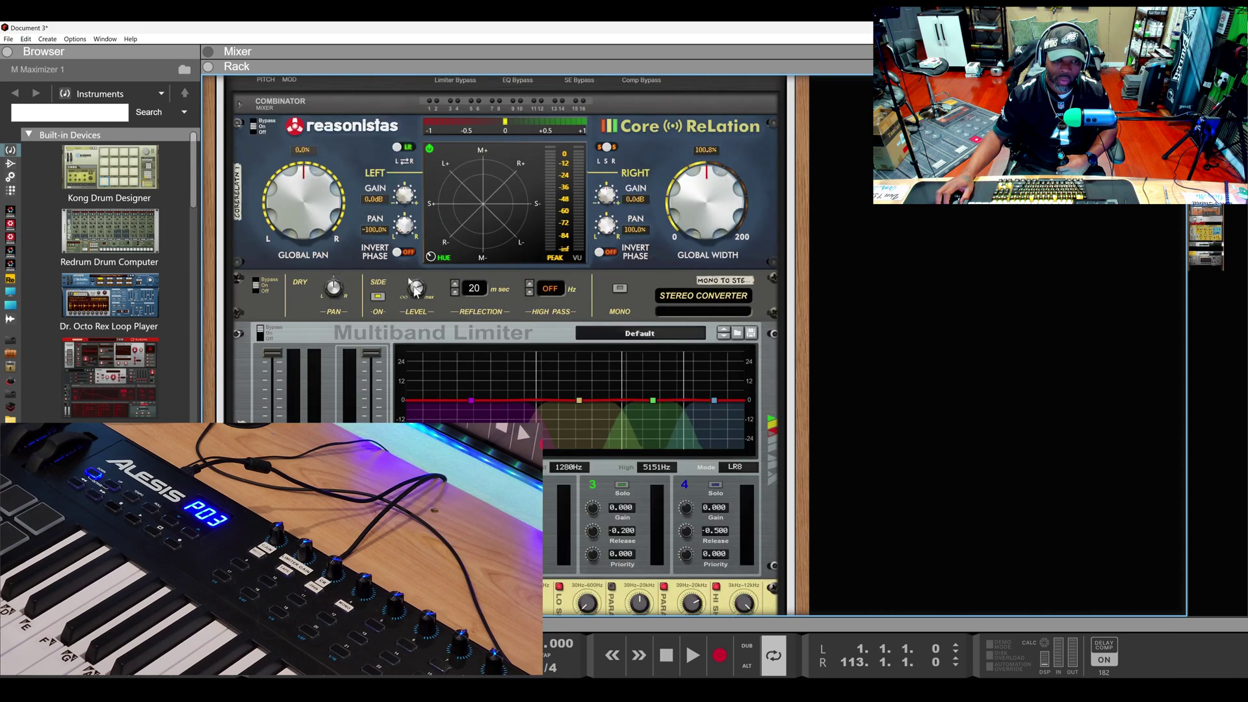
{"action": "scroll", "coordinate": [681, 207], "scroll_direction": "up", "scroll_amount": 2}
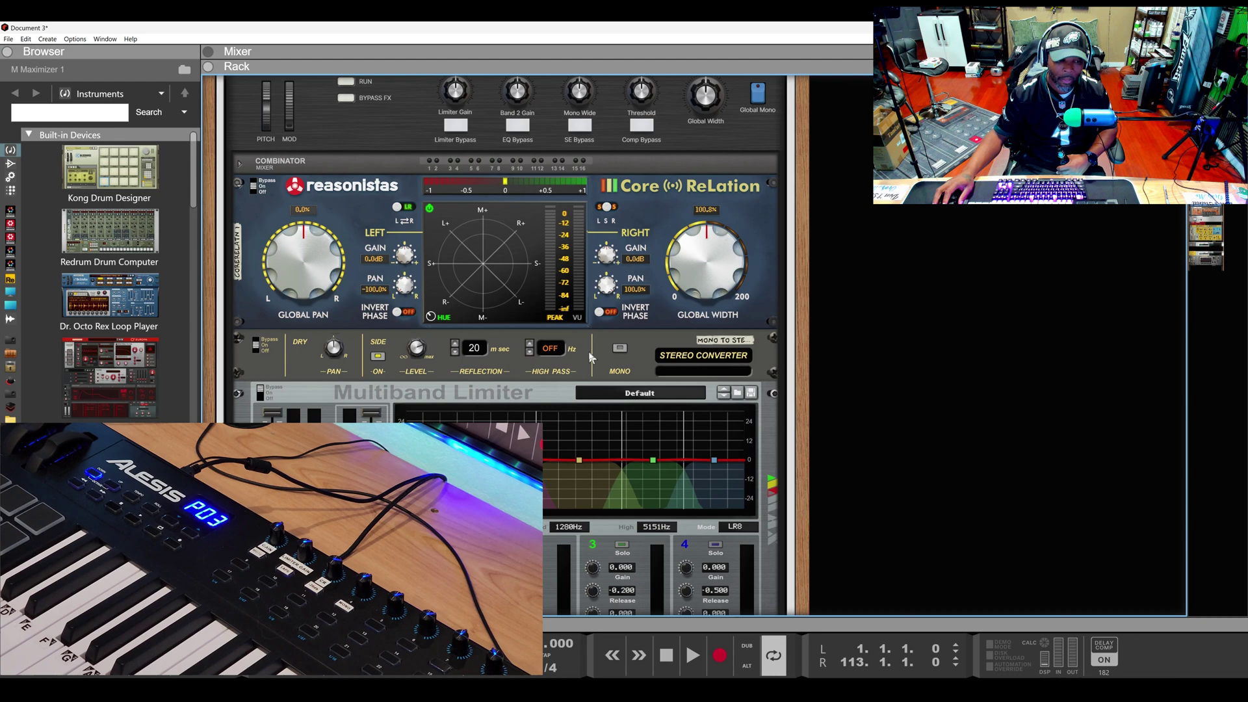
Examine the master suite's chain from the Multiband Limiter through the equalizer and compressors to the Synapse GQ-7 Graphic Equalizer.
{"action": "scroll", "coordinate": [492, 413], "scroll_direction": "down", "scroll_amount": 1}
{"action": "scroll", "coordinate": [492, 414], "scroll_direction": "down", "scroll_amount": 5}
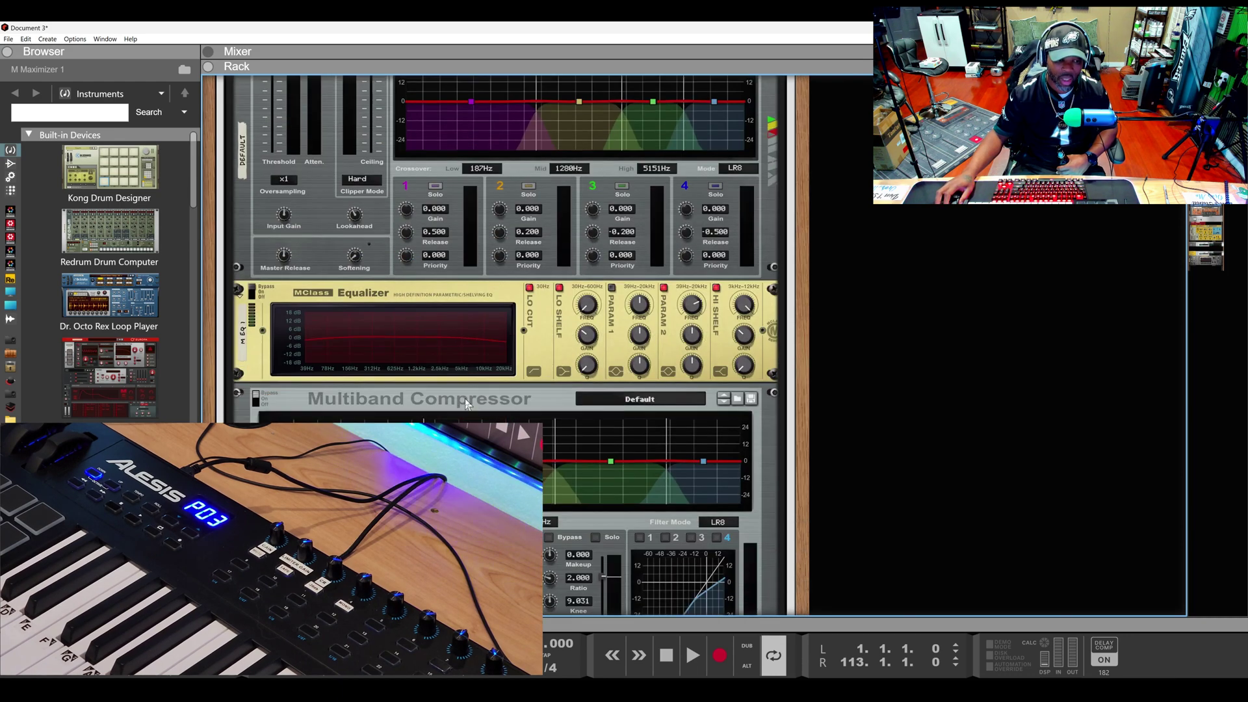
{"action": "scroll", "coordinate": [439, 330], "scroll_direction": "down", "scroll_amount": 3}
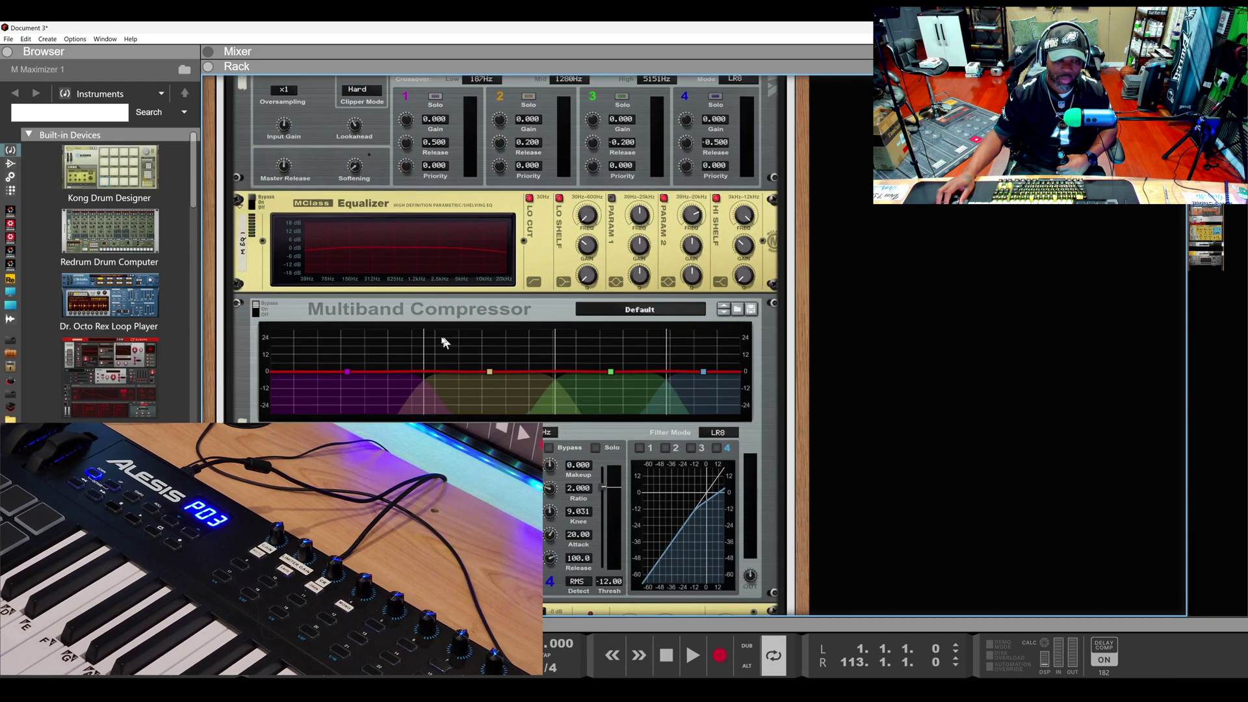
{"action": "scroll", "coordinate": [453, 343], "scroll_direction": "down", "scroll_amount": 4}
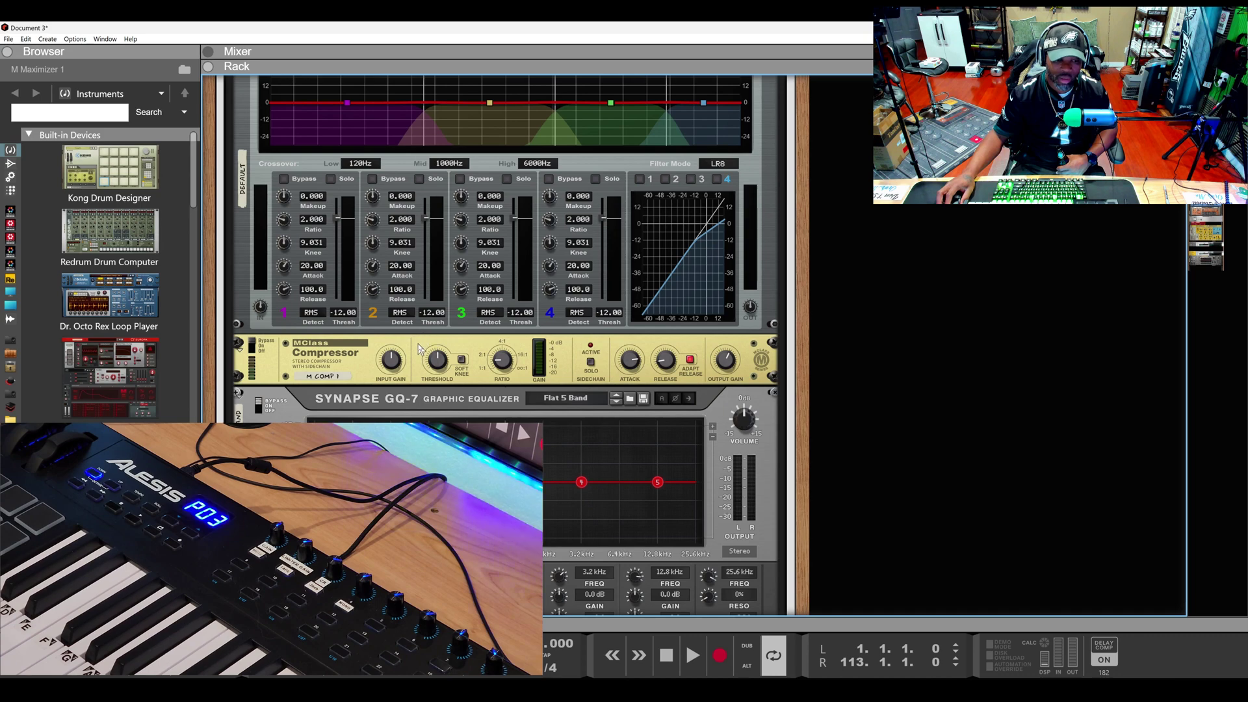
{"action": "scroll", "coordinate": [417, 343], "scroll_direction": "down", "scroll_amount": 2}
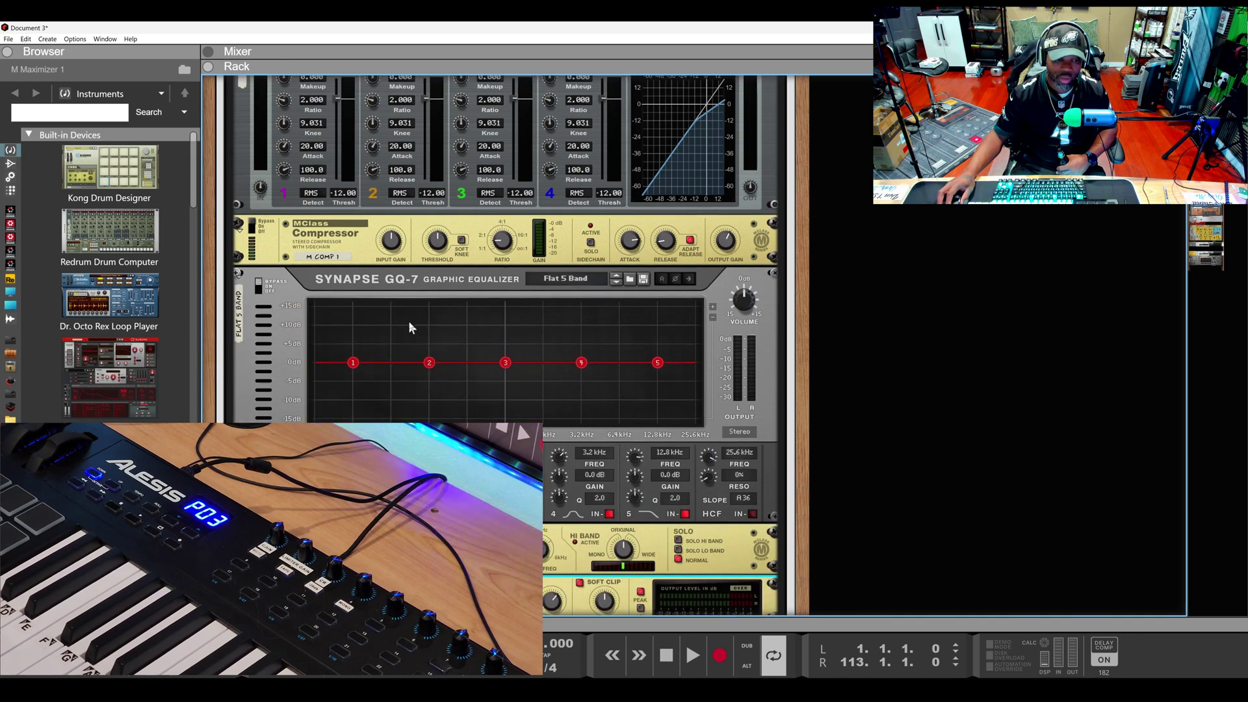
{"action": "scroll", "coordinate": [408, 322], "scroll_direction": "down", "scroll_amount": 1}
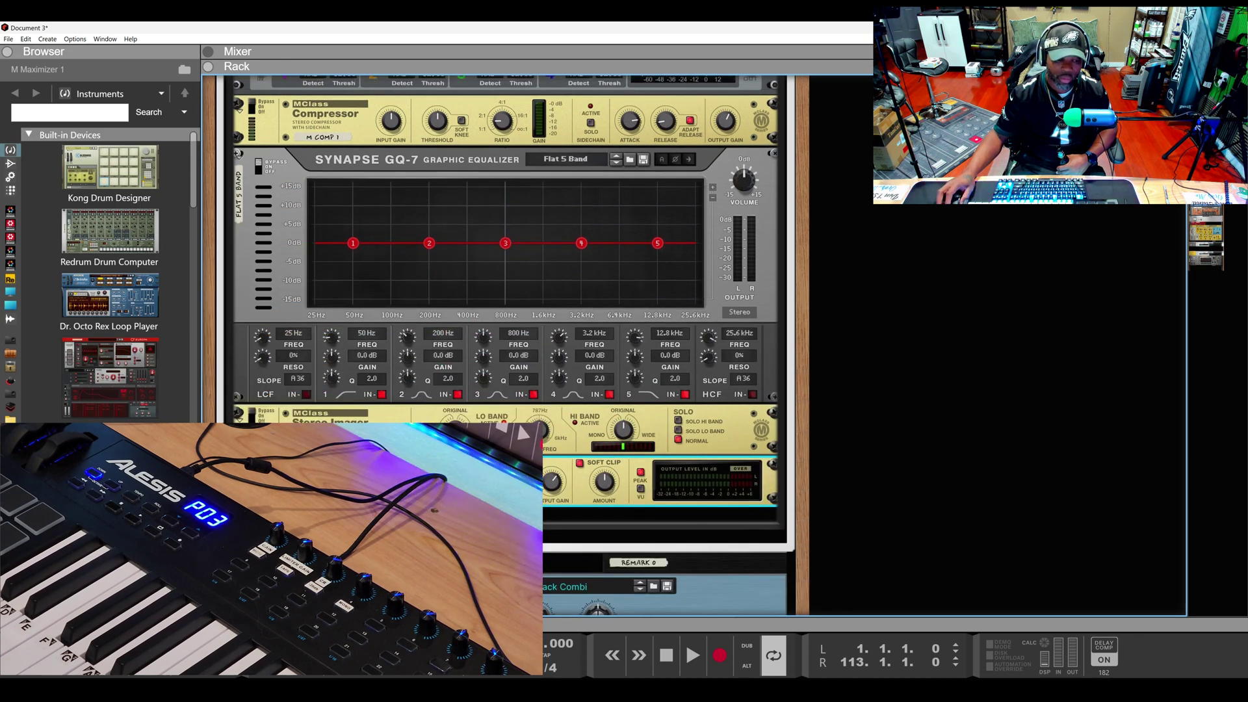
Go back over the Super Master Output Suite Song controls and the Core ReLation, Stereo Converter and Multiband Limiter devices.
{"action": "scroll", "coordinate": [507, 344], "scroll_direction": "up", "scroll_amount": 15}
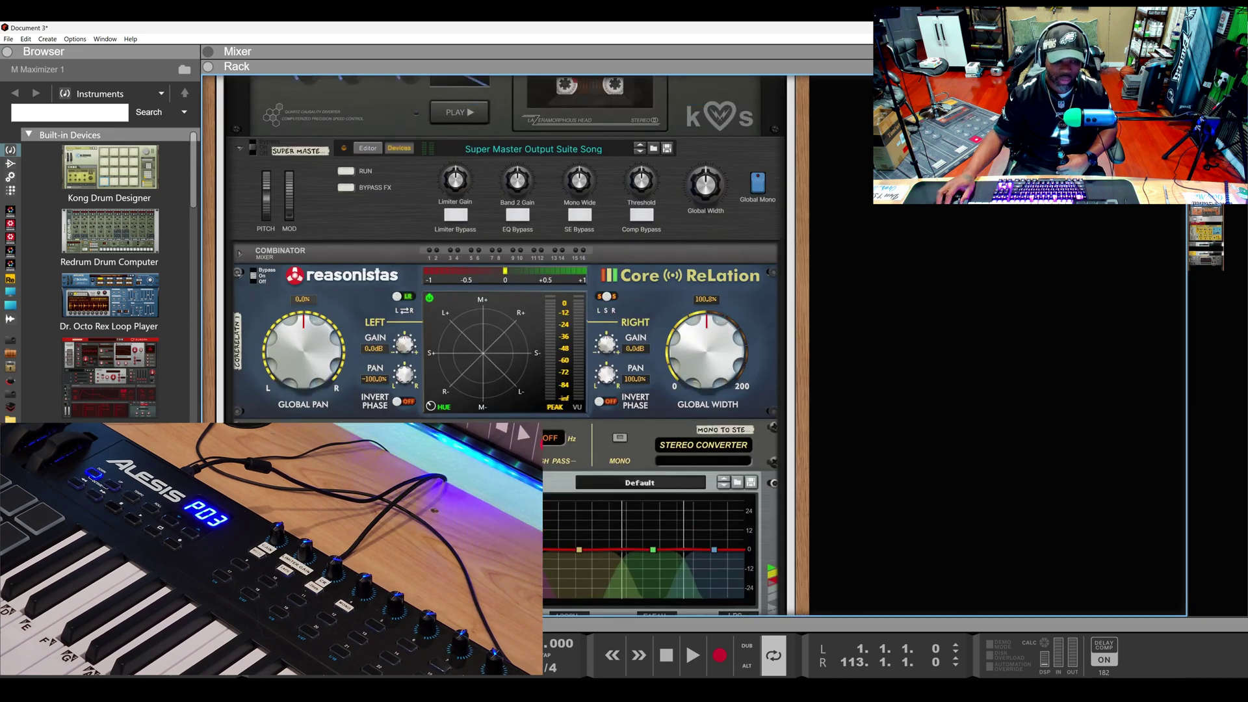
{"action": "scroll", "coordinate": [507, 345], "scroll_direction": "down", "scroll_amount": 3}
{"action": "scroll", "coordinate": [506, 345], "scroll_direction": "down", "scroll_amount": 3}
{"action": "scroll", "coordinate": [507, 345], "scroll_direction": "up", "scroll_amount": 10}
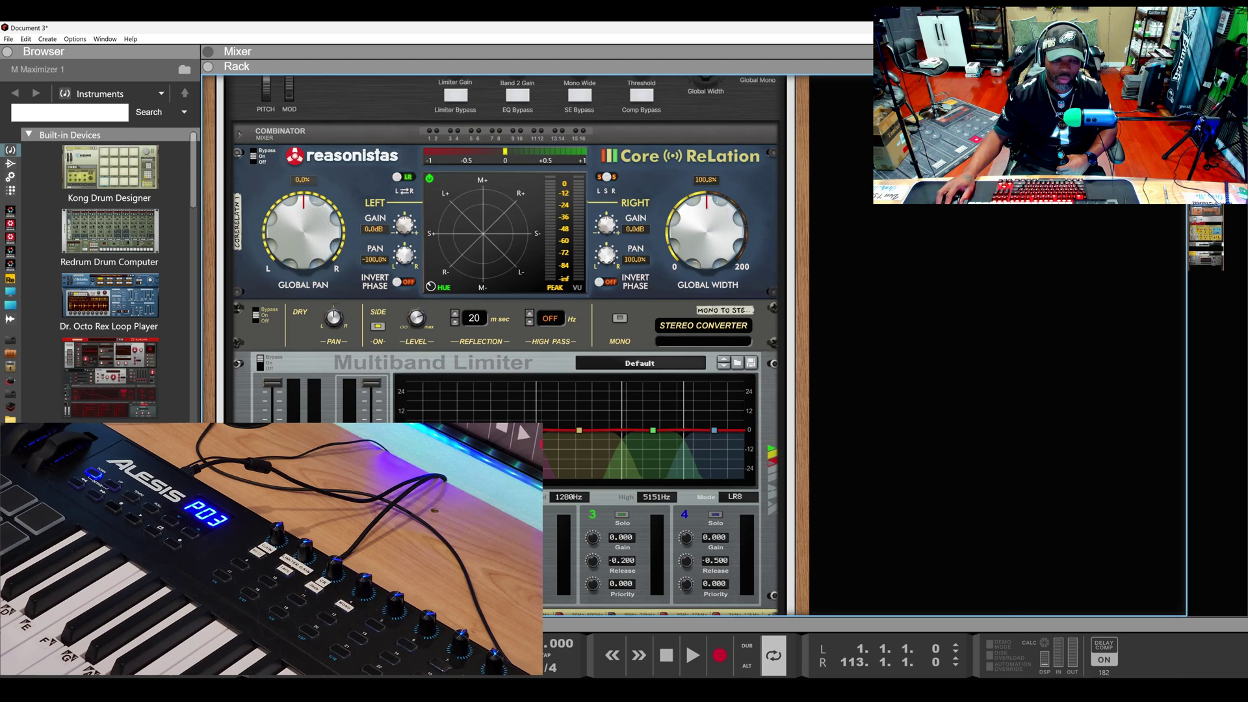
{"action": "scroll", "coordinate": [507, 344], "scroll_direction": "down", "scroll_amount": 3}
{"action": "scroll", "coordinate": [507, 345], "scroll_direction": "up", "scroll_amount": 3}
{"action": "scroll", "coordinate": [507, 344], "scroll_direction": "down", "scroll_amount": 1}
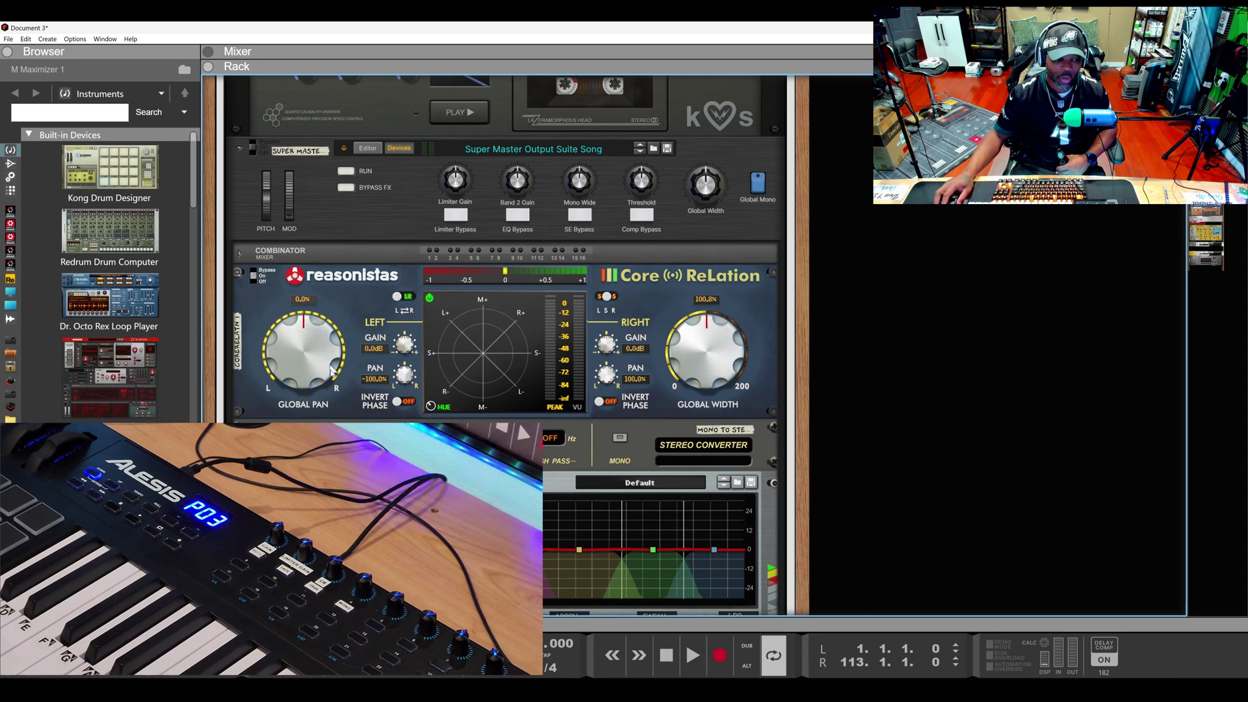
Add a Europa synthesizer to the INSTRUMENTS section of the rack, below the Vocals audio track.
{"action": "scroll", "coordinate": [337, 390], "scroll_direction": "down", "scroll_amount": 3}
{"action": "scroll", "coordinate": [337, 383], "scroll_direction": "down", "scroll_amount": 20}
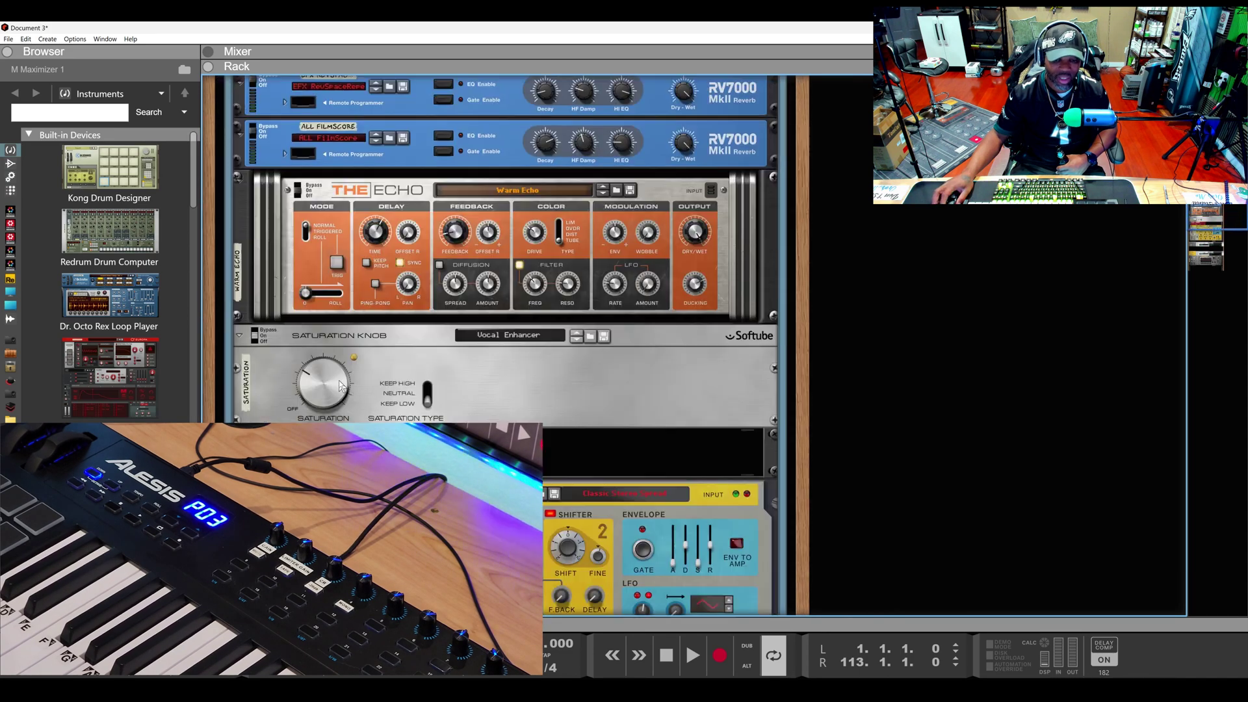
{"action": "scroll", "coordinate": [1203, 294], "scroll_direction": "down", "scroll_amount": 10}
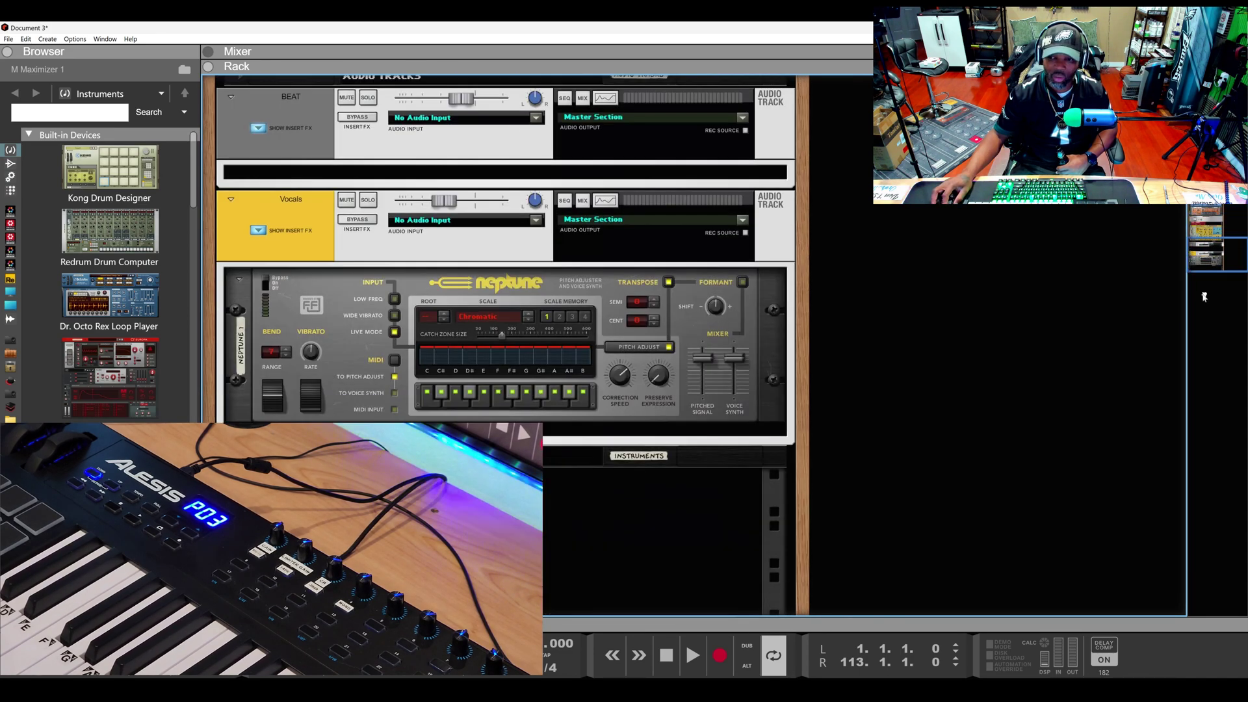
{"action": "left_click_drag", "start_coordinate": [111, 377], "coordinate": [426, 458]}
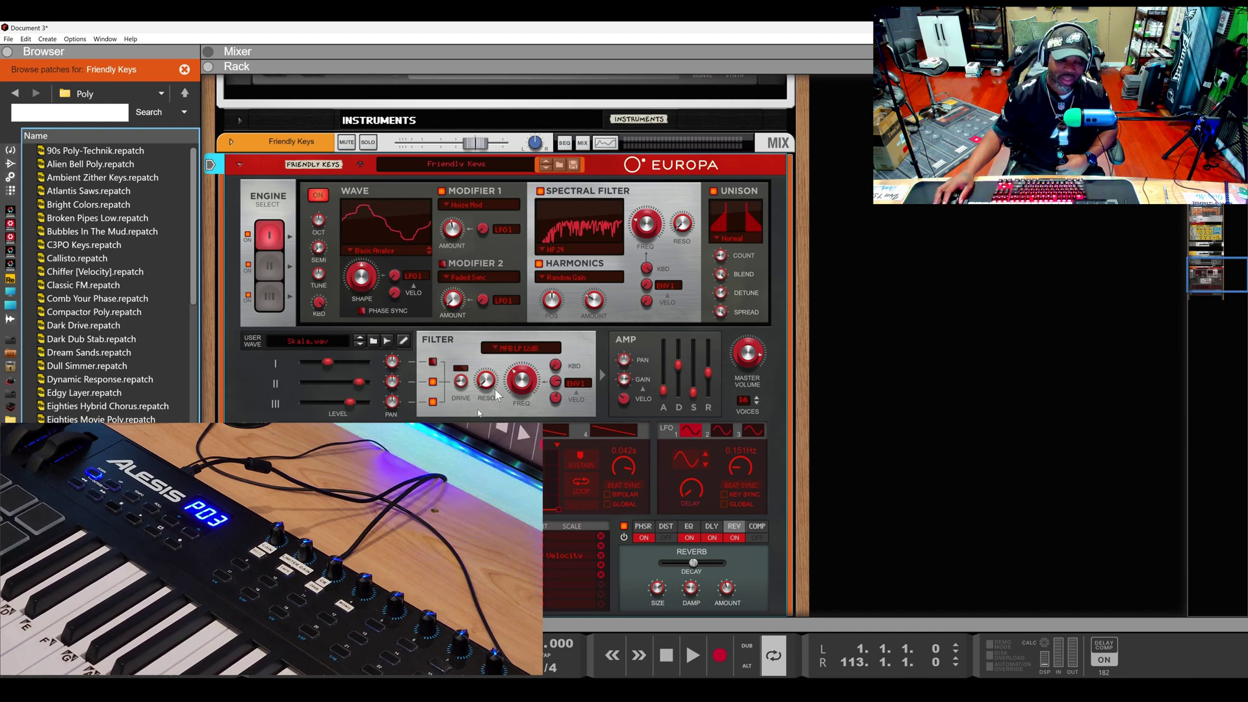
Show the sequencer's track list and display the mixer above it.
{"action": "key", "text": "F7"}
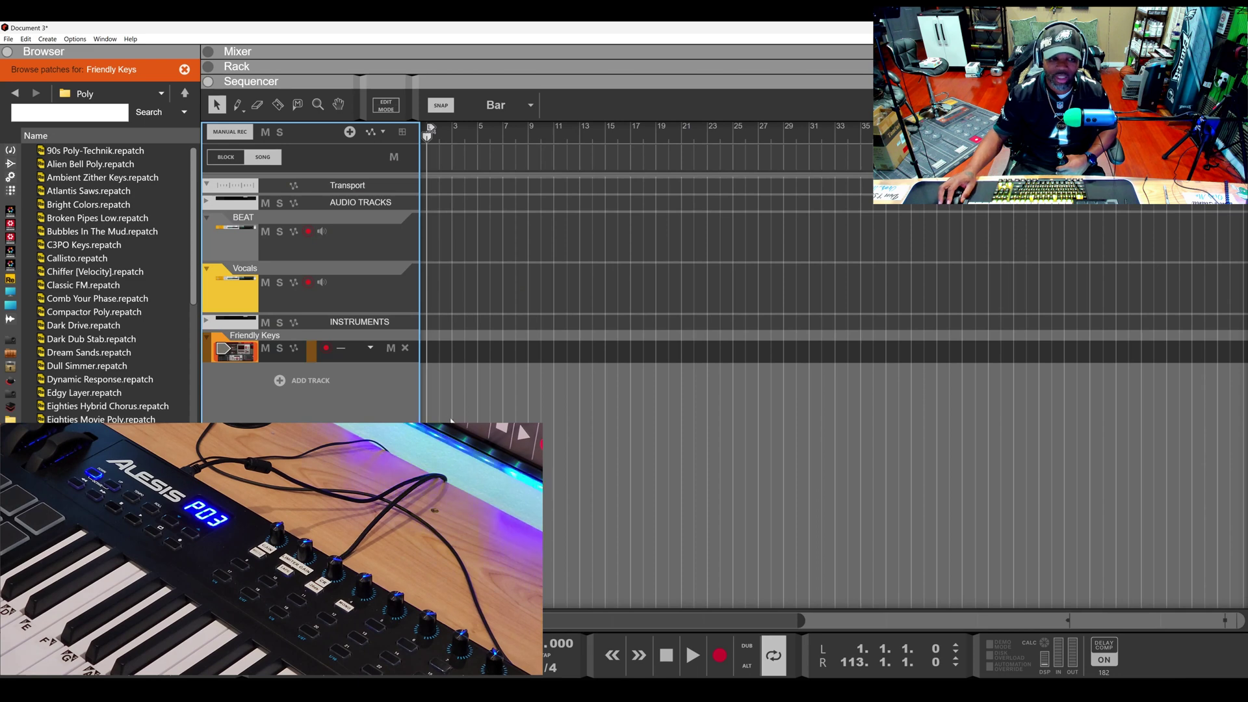
{"action": "left_click", "coordinate": [325, 57]}
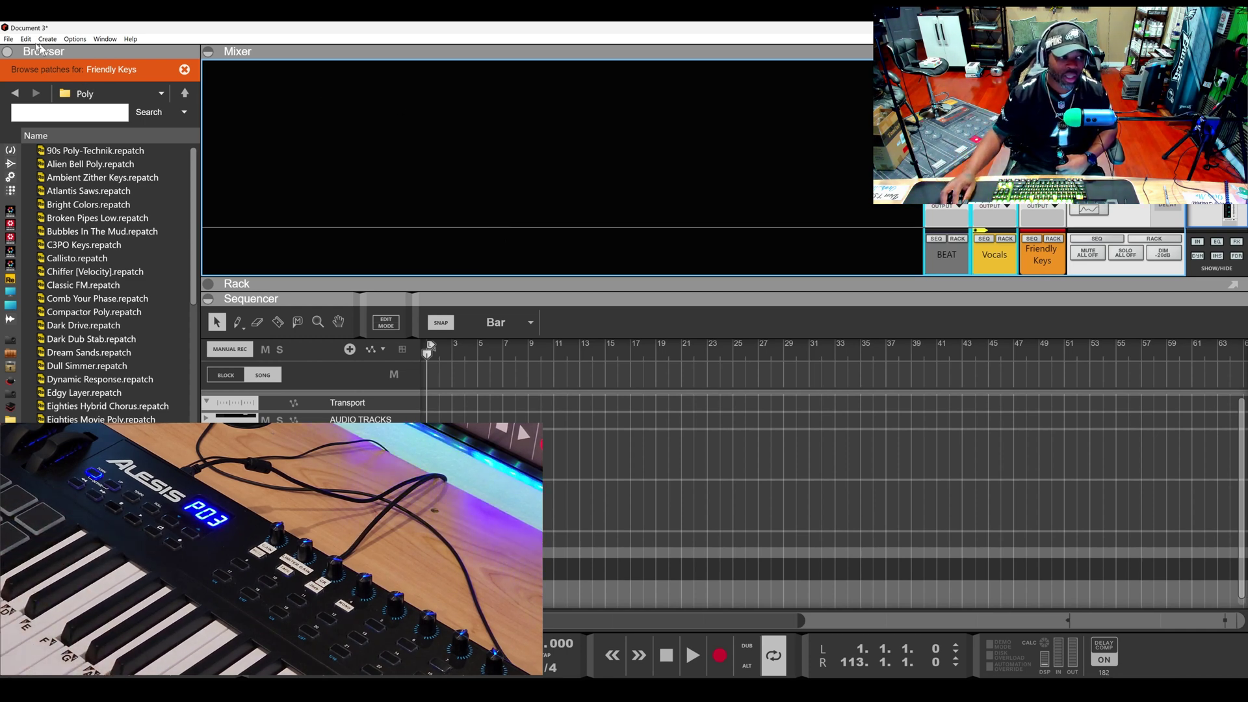
Look through the song templates available for starting a new document, without opening one.
{"action": "left_click", "coordinate": [9, 39]}
{"action": "mouse_move", "coordinate": [102, 62]}
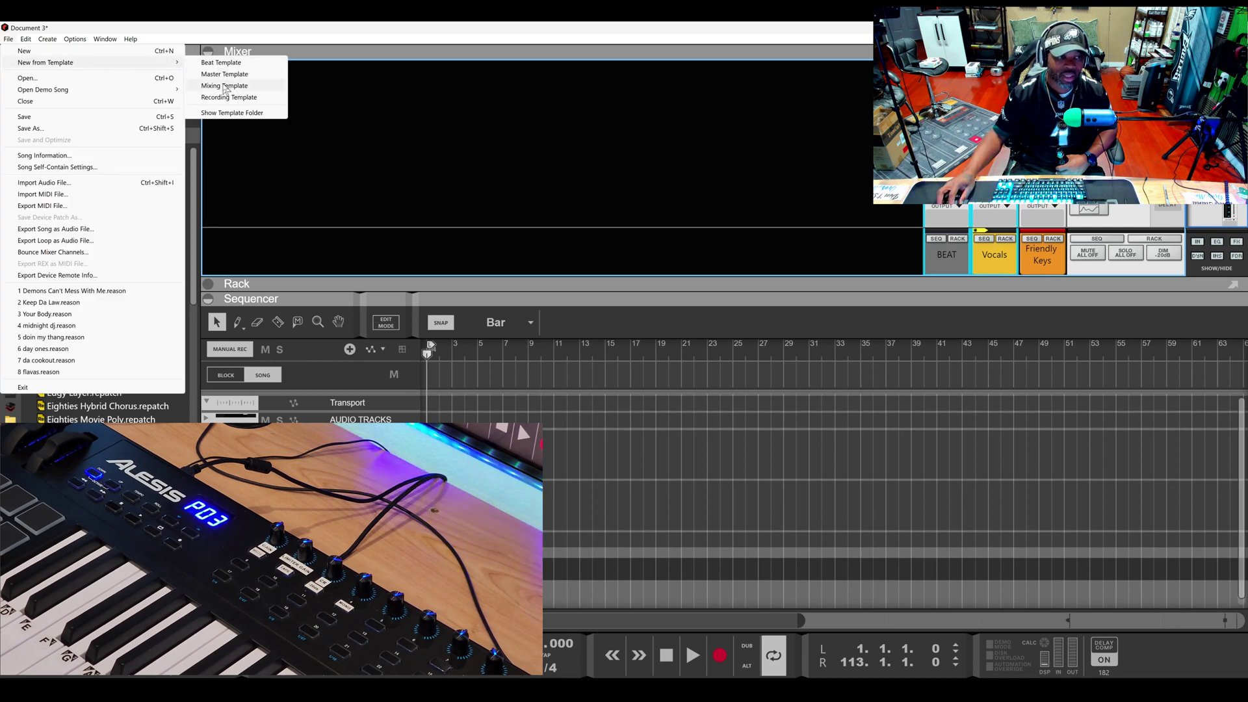
{"action": "left_click", "coordinate": [307, 56]}
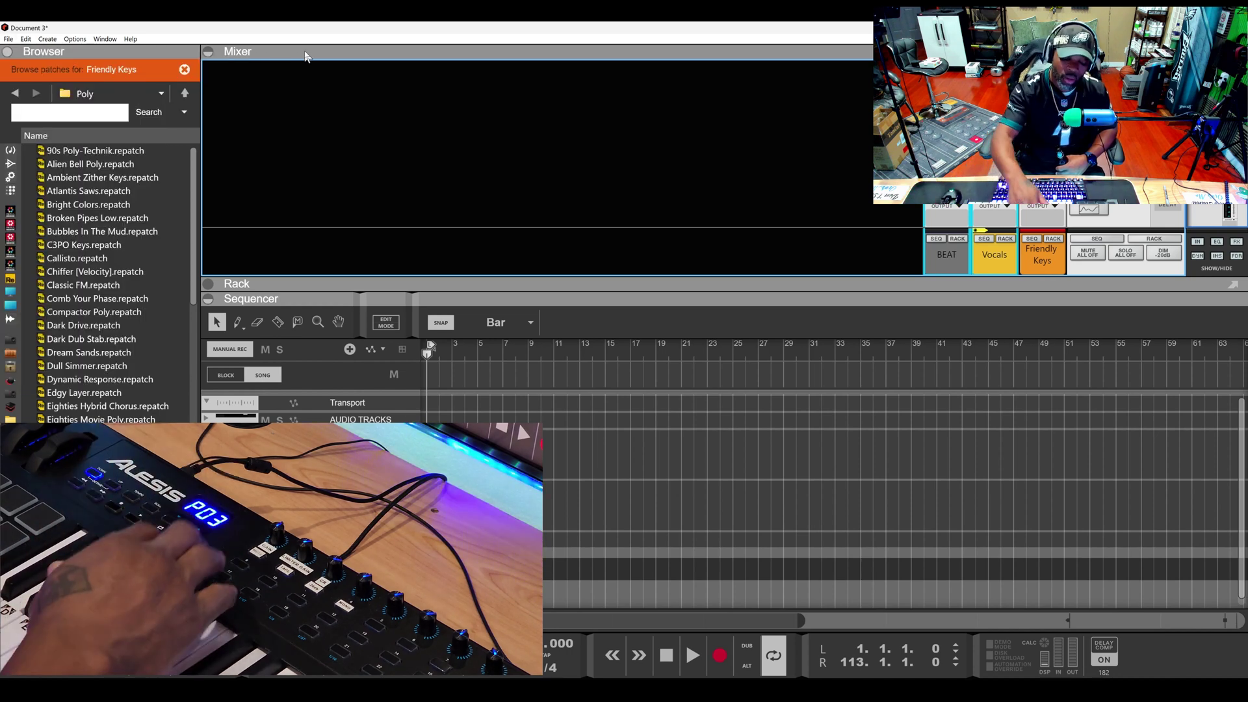